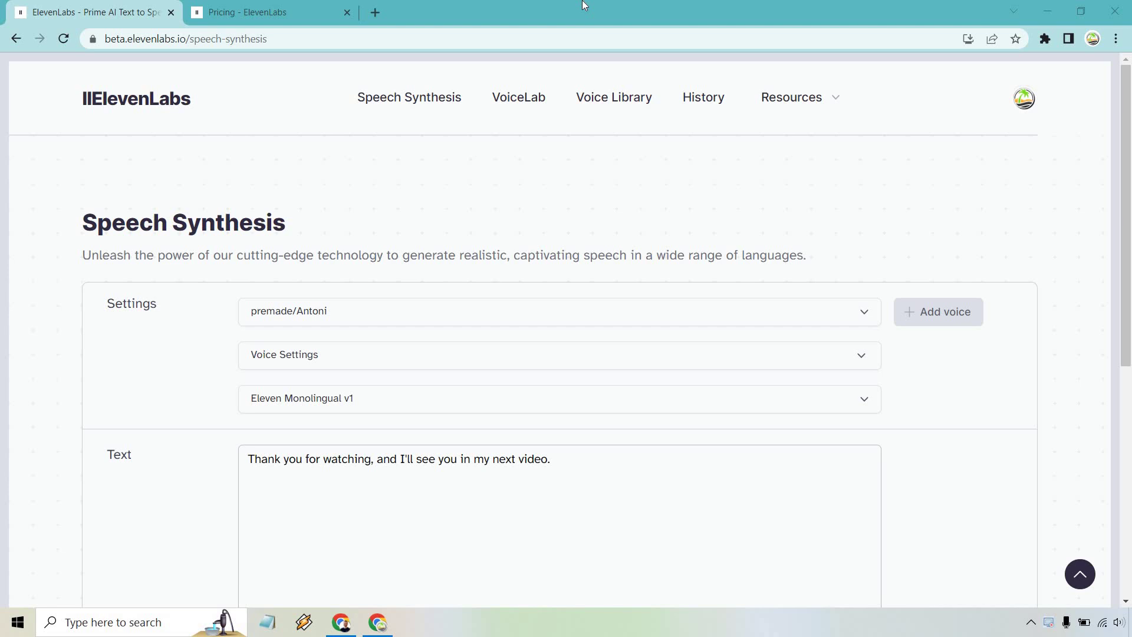
# Generate speech from the existing thank-you sentence with the premade/Antoni voice
pyautogui.click(566, 319)
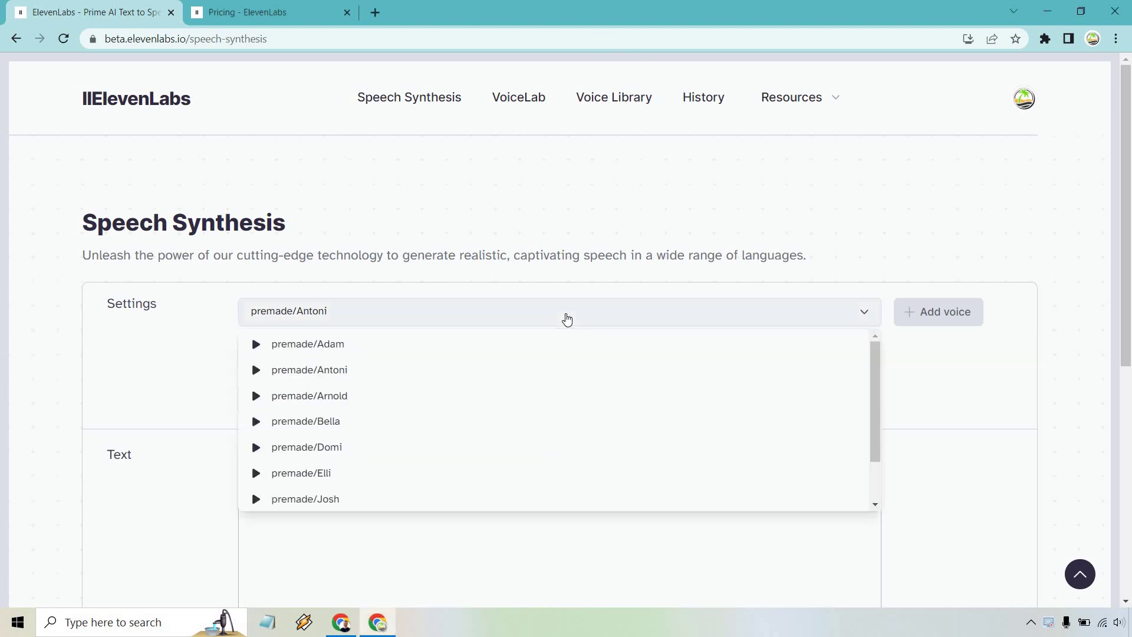
pyautogui.click(468, 297)
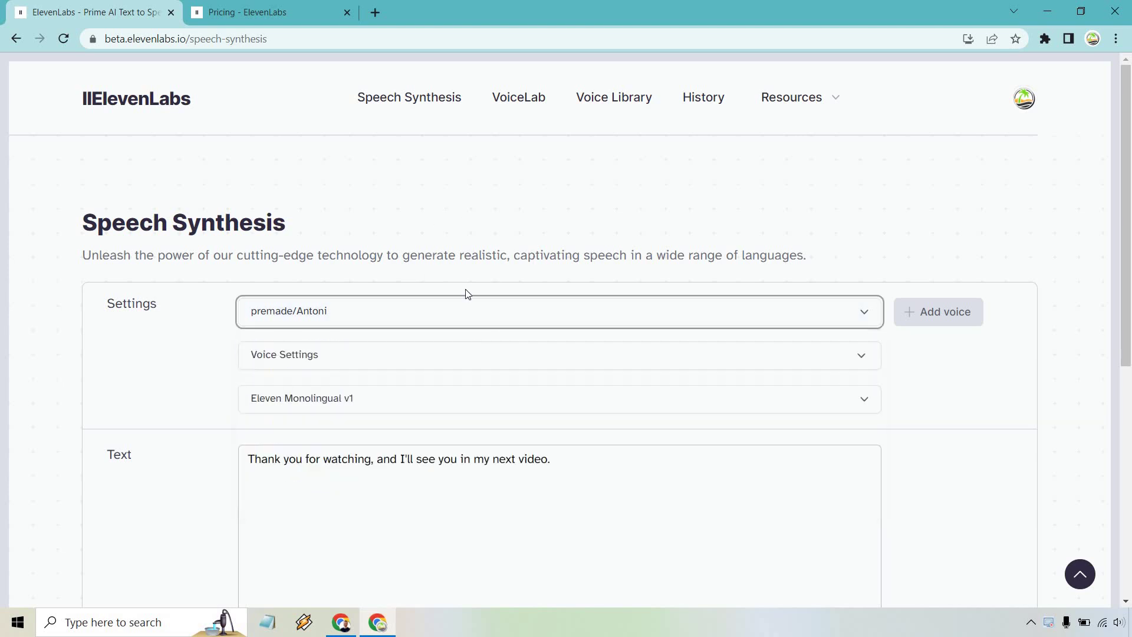
pyautogui.click(970, 474)
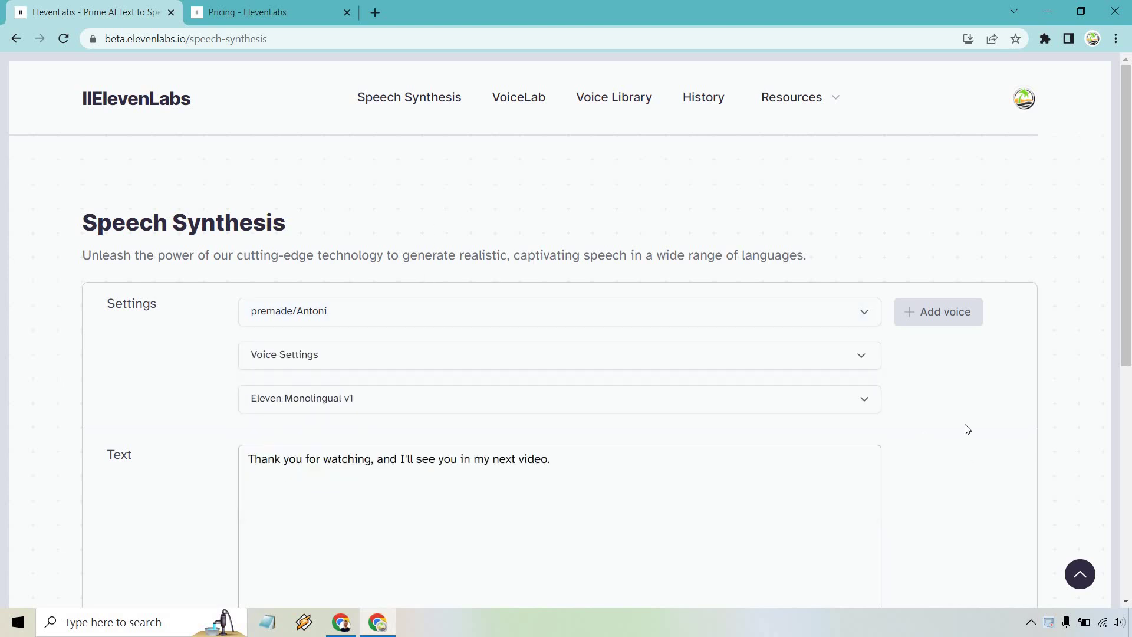
pyautogui.scroll(-3, 961, 422)
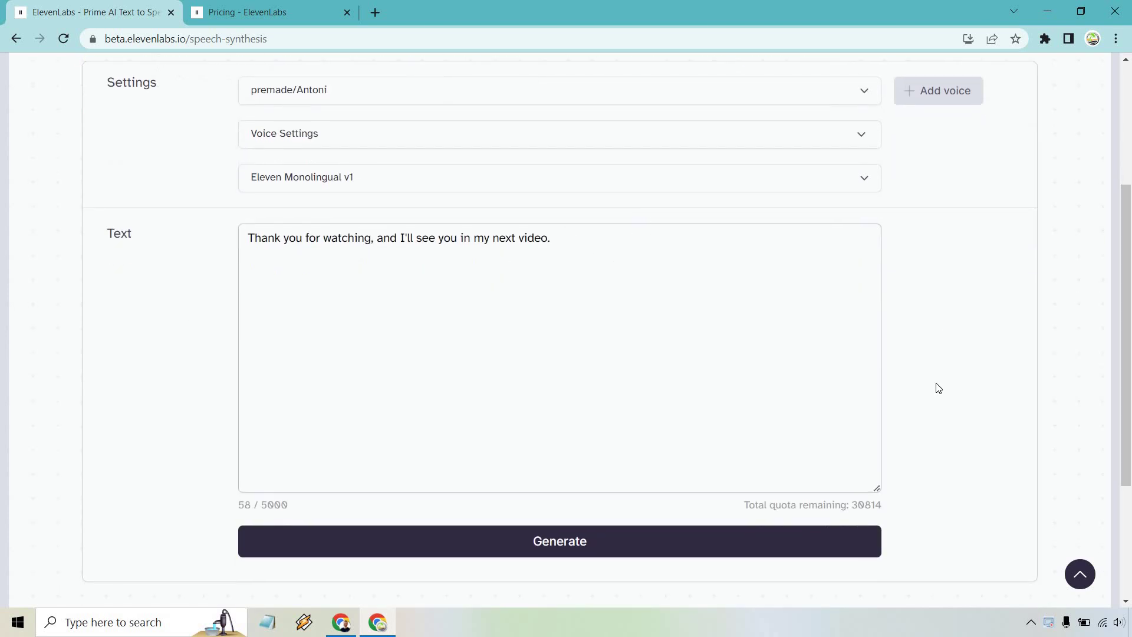
pyautogui.click(700, 548)
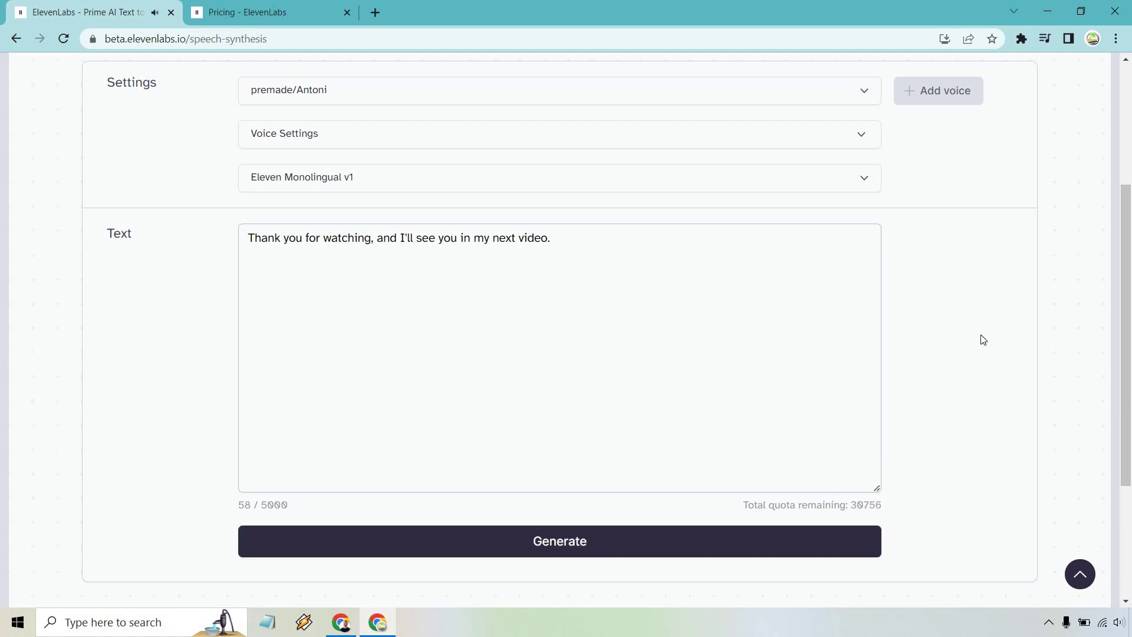
# Switch the voice to premade/Bella and generate speech from the same sentence
pyautogui.click(338, 90)
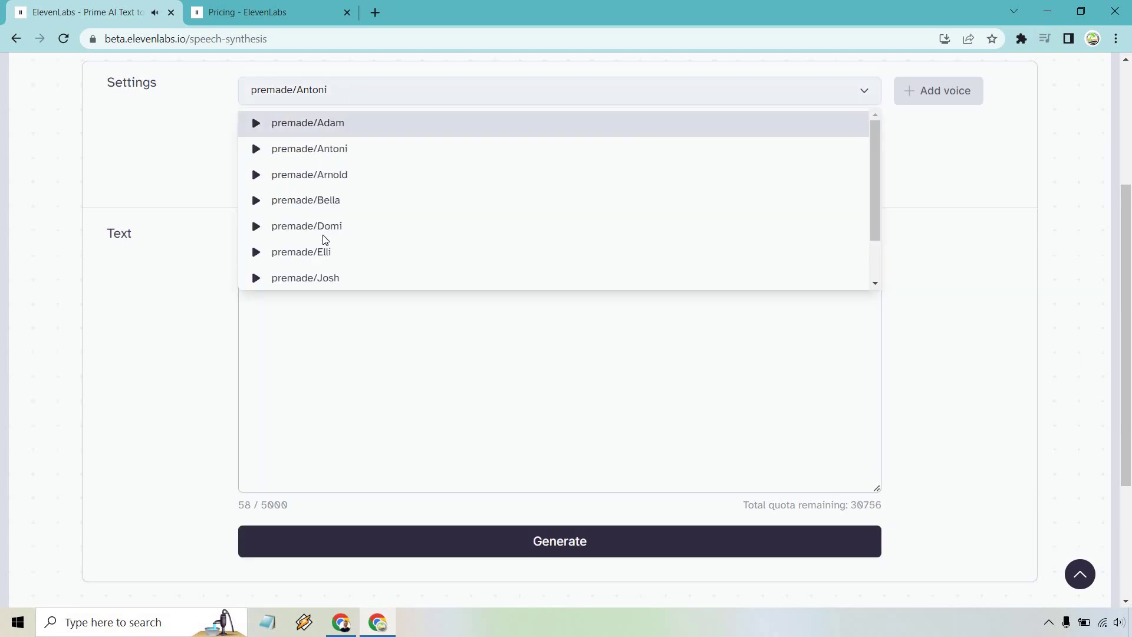
pyautogui.click(325, 200)
pyautogui.click(579, 546)
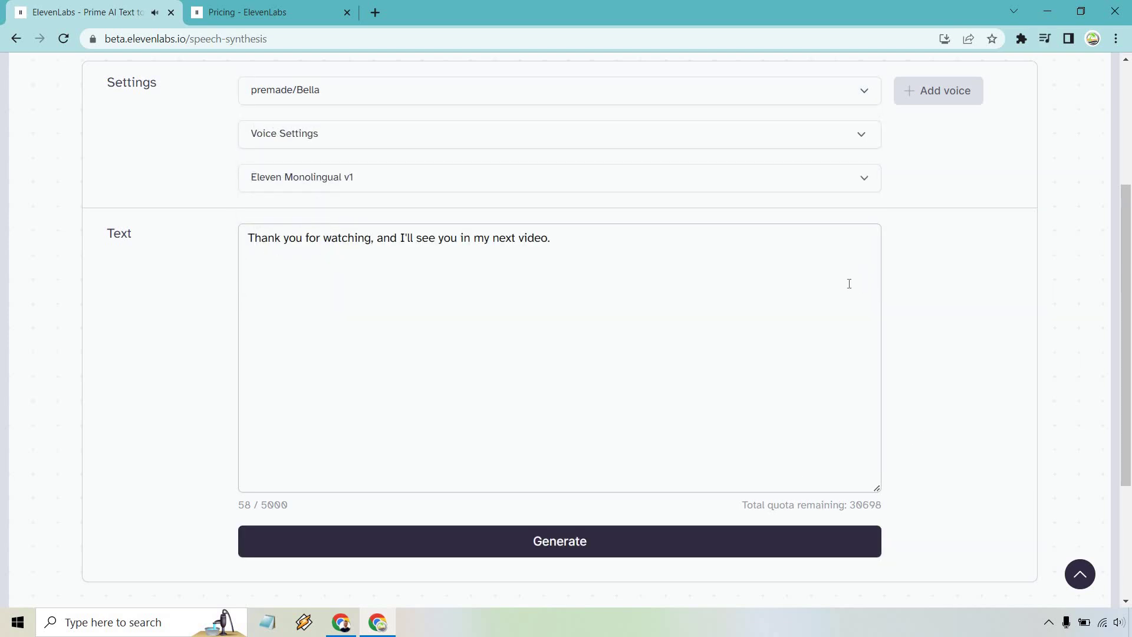
# Switch the voice to premade/Domi and generate speech from the same sentence
pyautogui.click(693, 102)
pyautogui.scroll(-2, 575, 189)
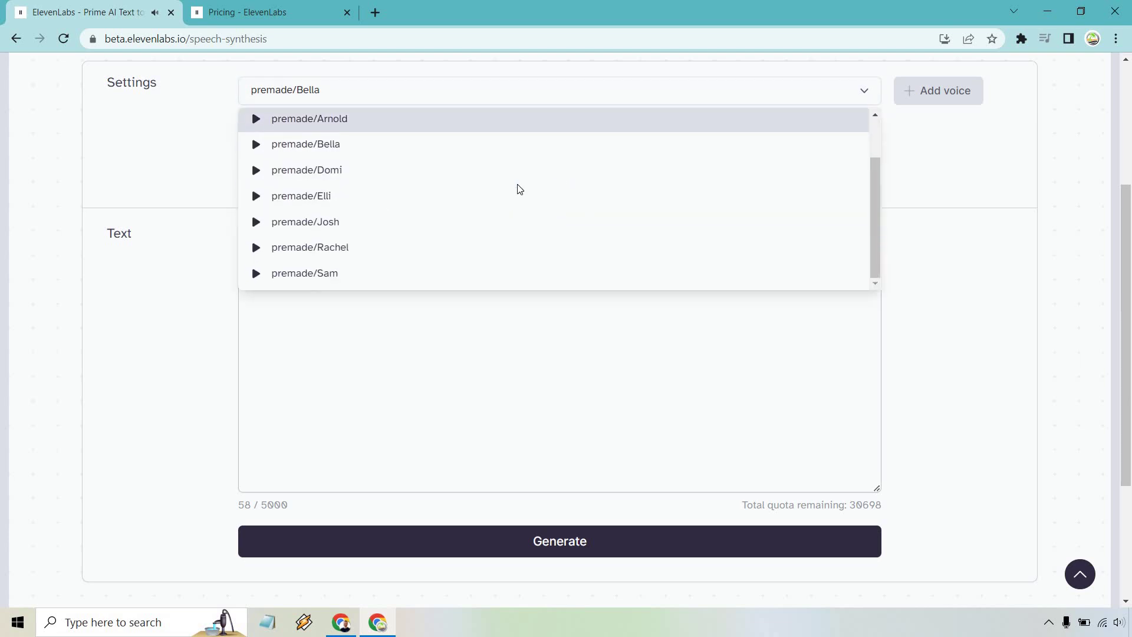
pyautogui.click(438, 172)
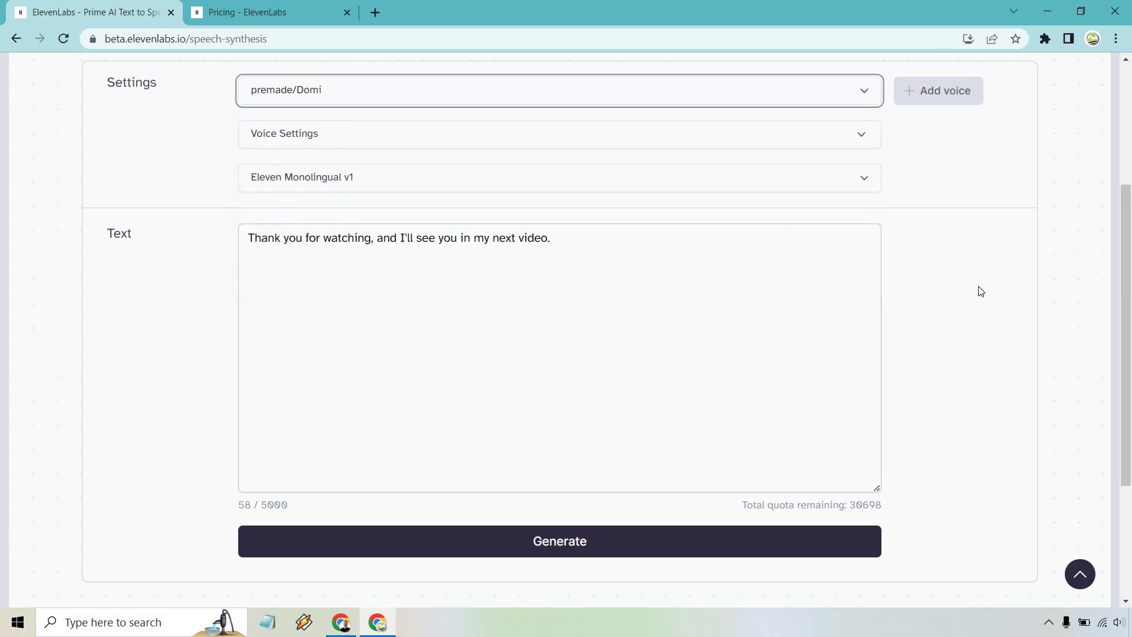
pyautogui.click(654, 554)
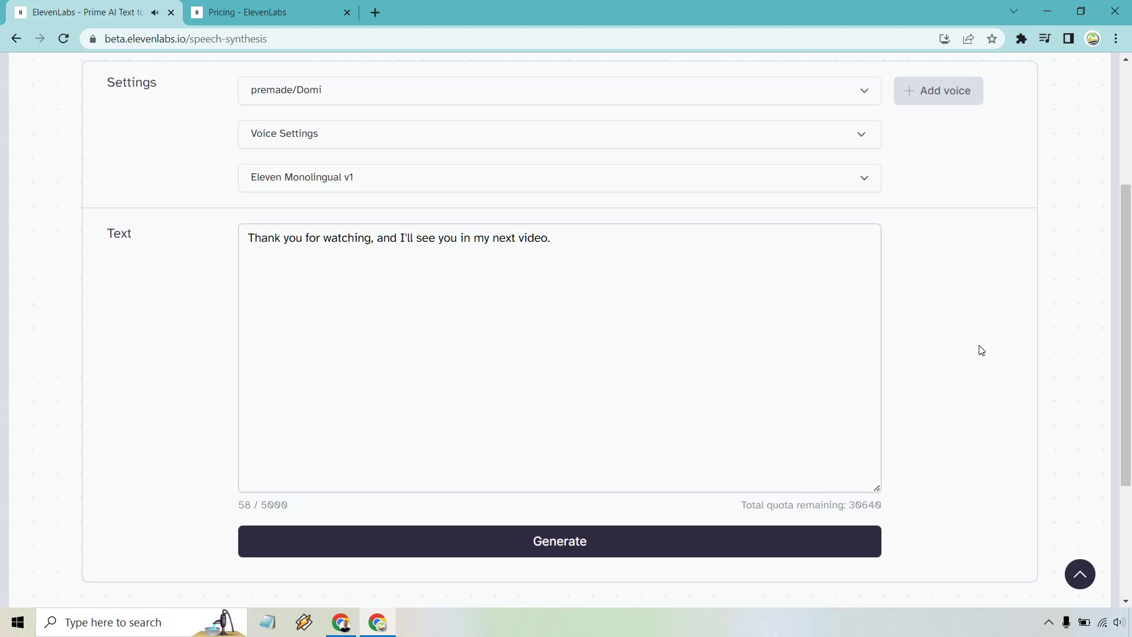
# Switch the voice to premade/Adam and generate speech from the same sentence
pyautogui.click(516, 101)
pyautogui.scroll(3, 486, 173)
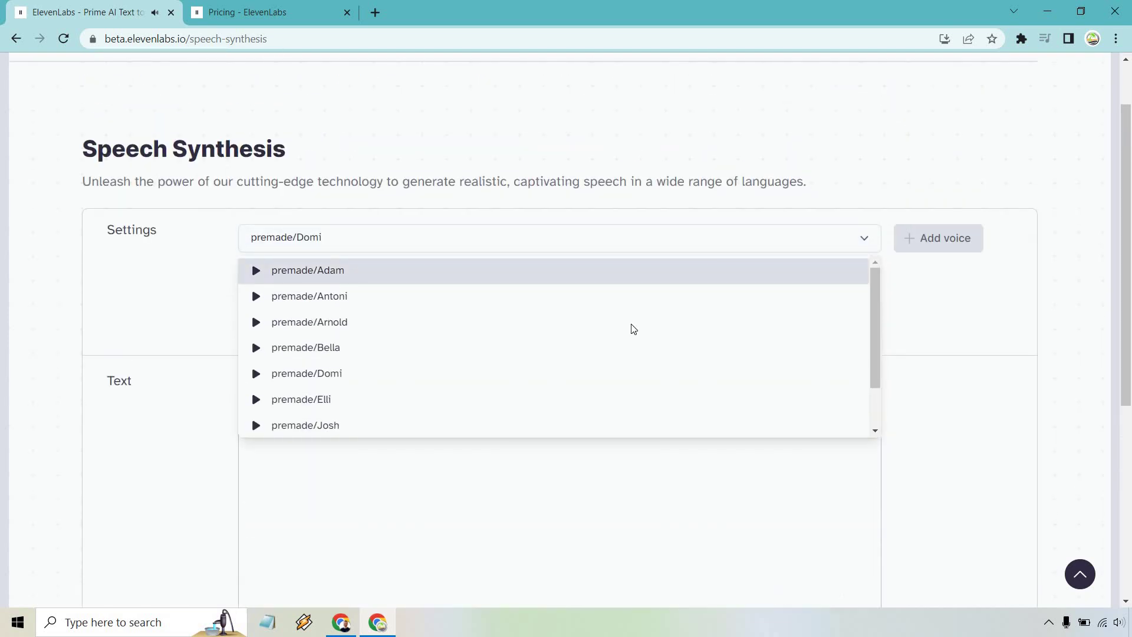
pyautogui.press('Return')
pyautogui.scroll(-3, 949, 391)
pyautogui.click(763, 548)
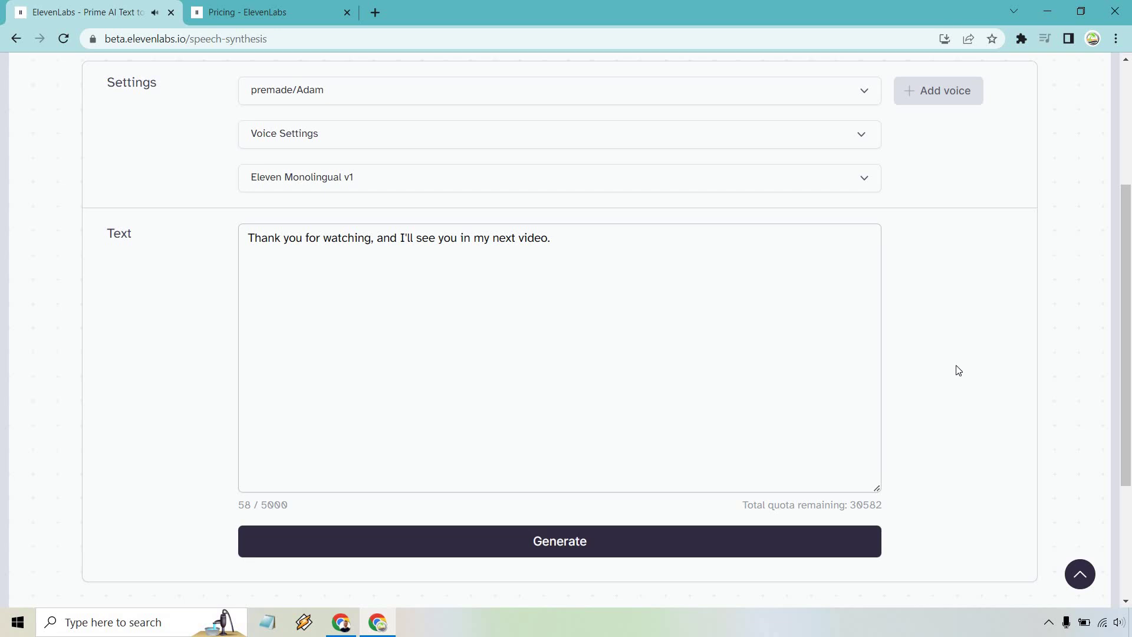
# Switch the voice to premade/Bella and append "She shouted angrily." to the end of the text
pyautogui.click(391, 93)
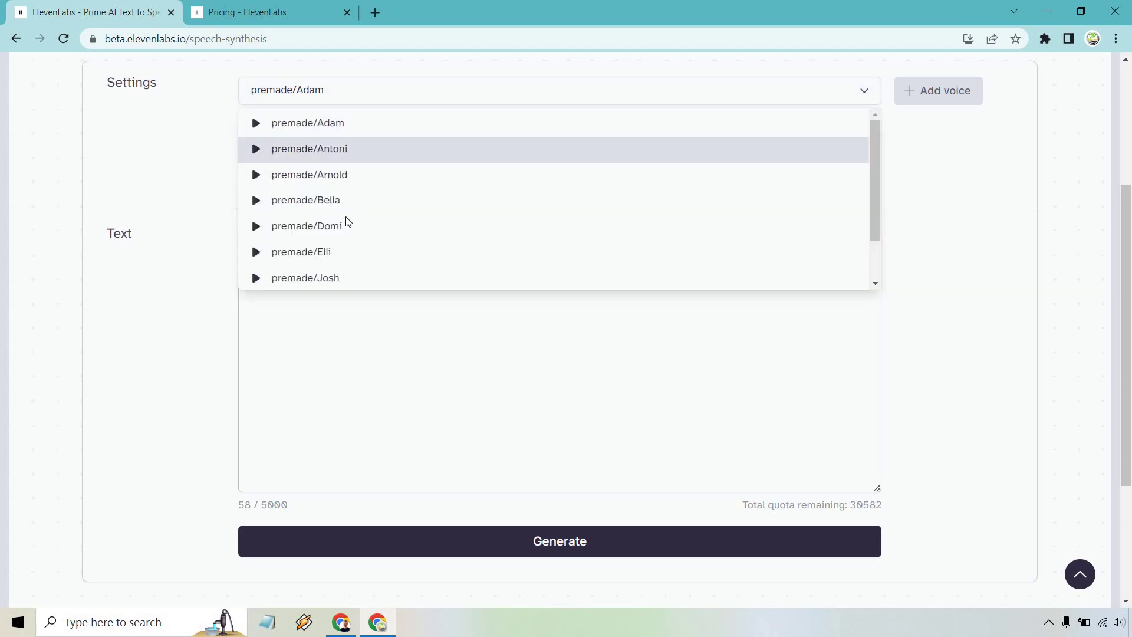
pyautogui.click(328, 200)
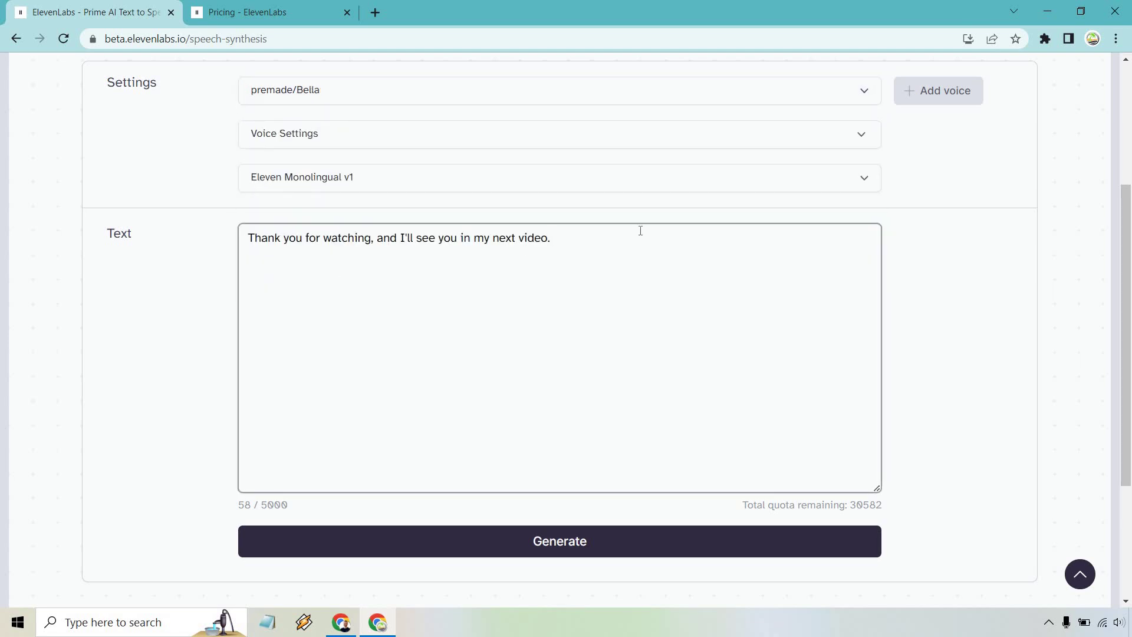
pyautogui.write('She shouted angrily.')
pyautogui.moveTo(553, 237); pyautogui.dragTo(662, 238)
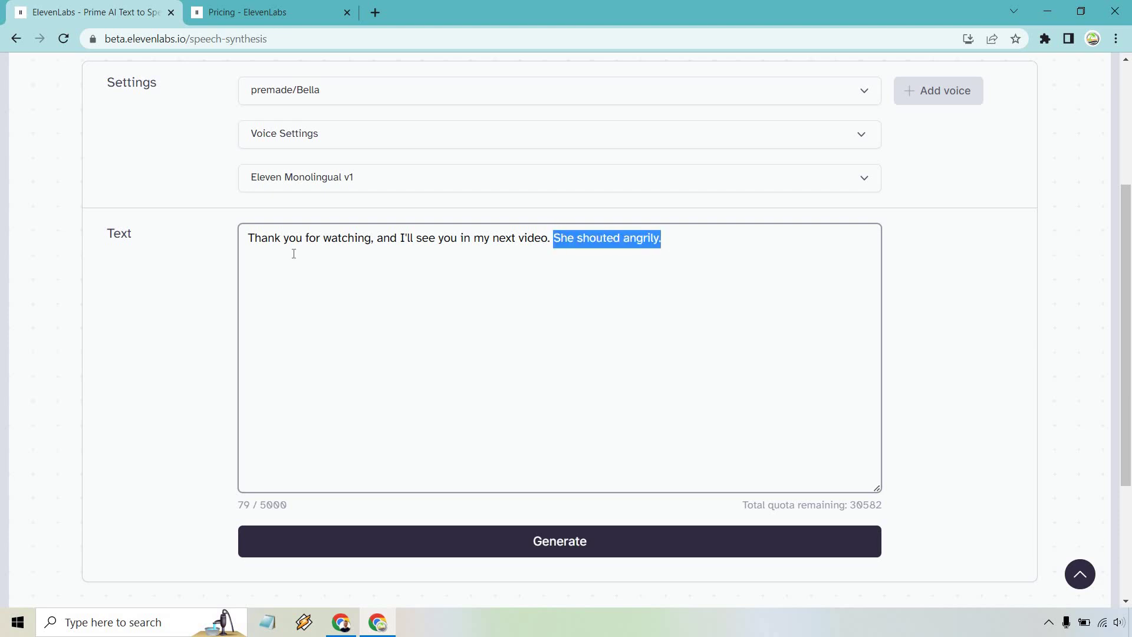
pyautogui.click(1032, 318)
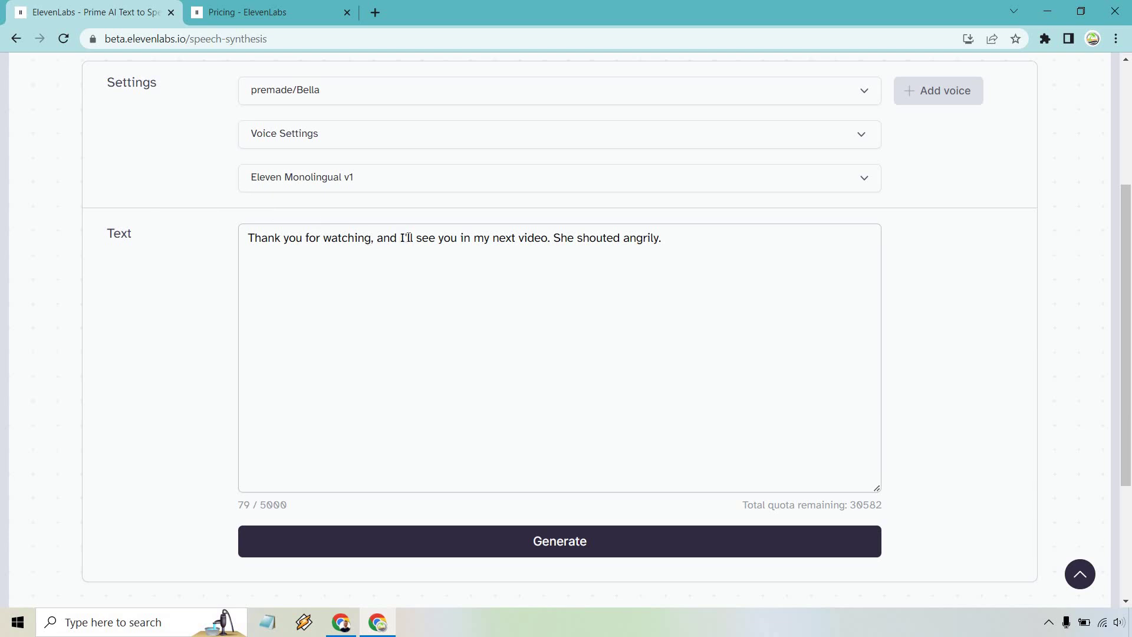
# Reword the first sentence as "I hope I see you in my next video." and generate the speech
pyautogui.moveTo(408, 238); pyautogui.dragTo(247, 226)
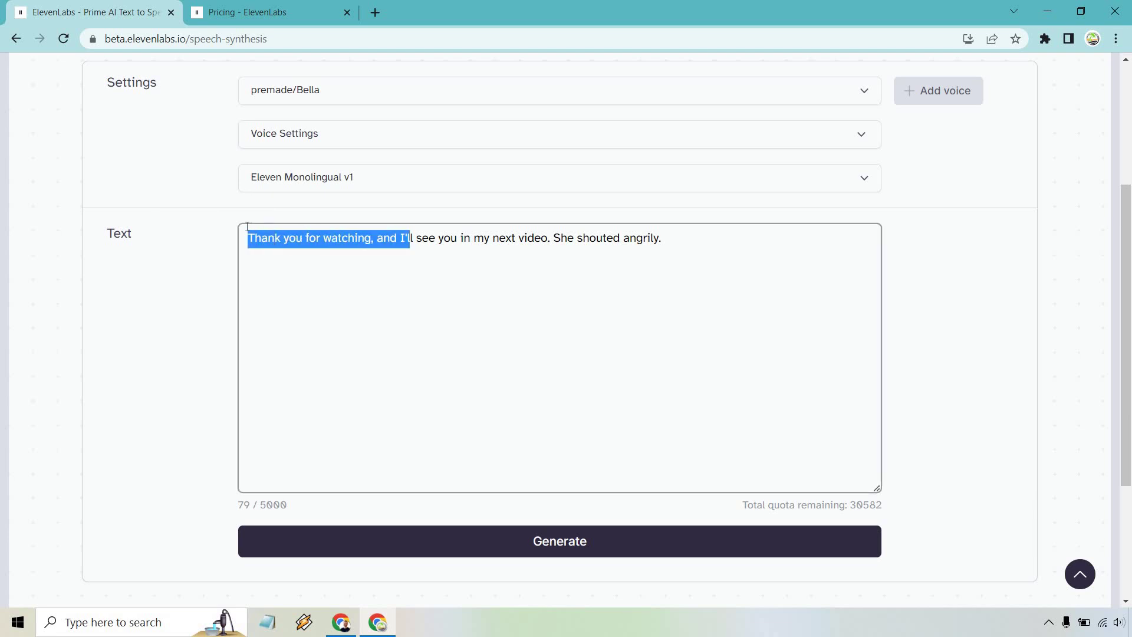
pyautogui.write('I hope I')
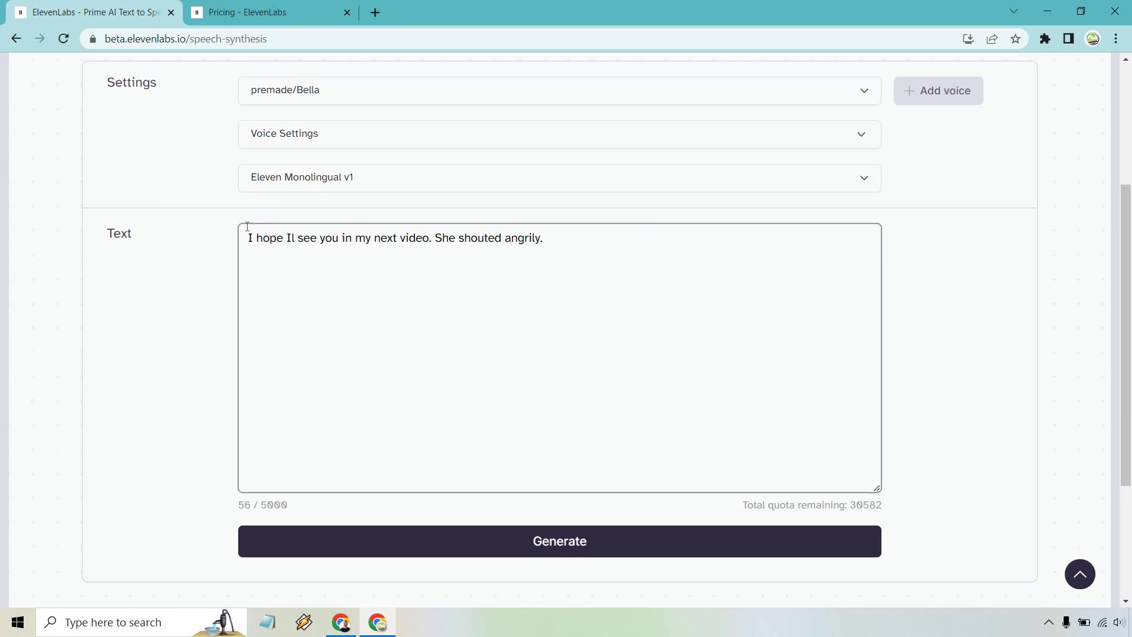
pyautogui.press('Delete')
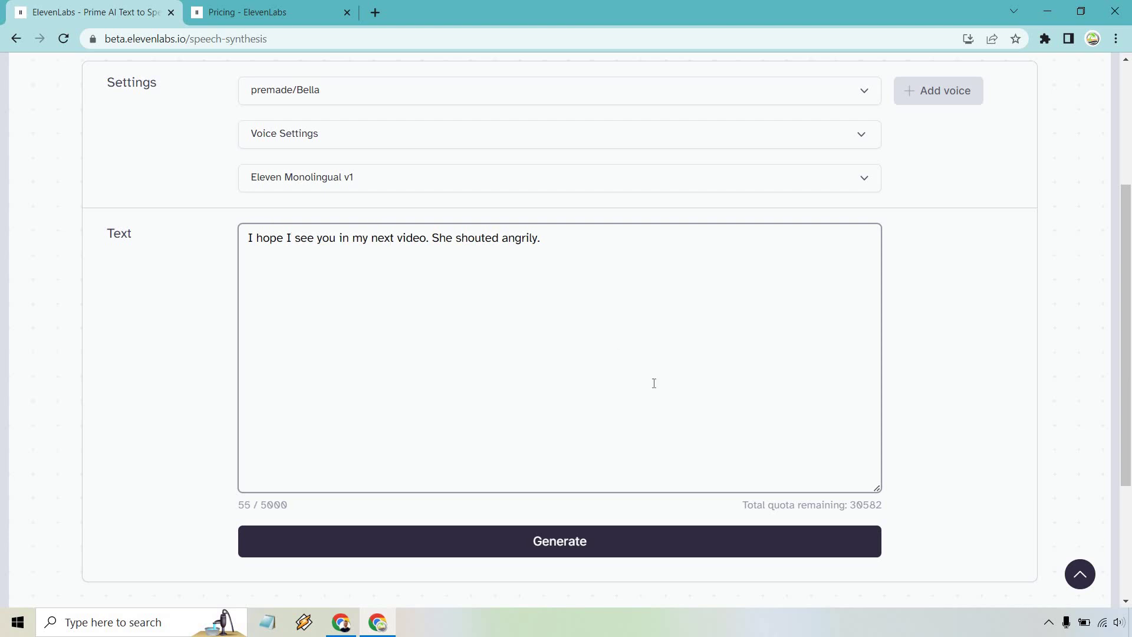
pyautogui.click(697, 544)
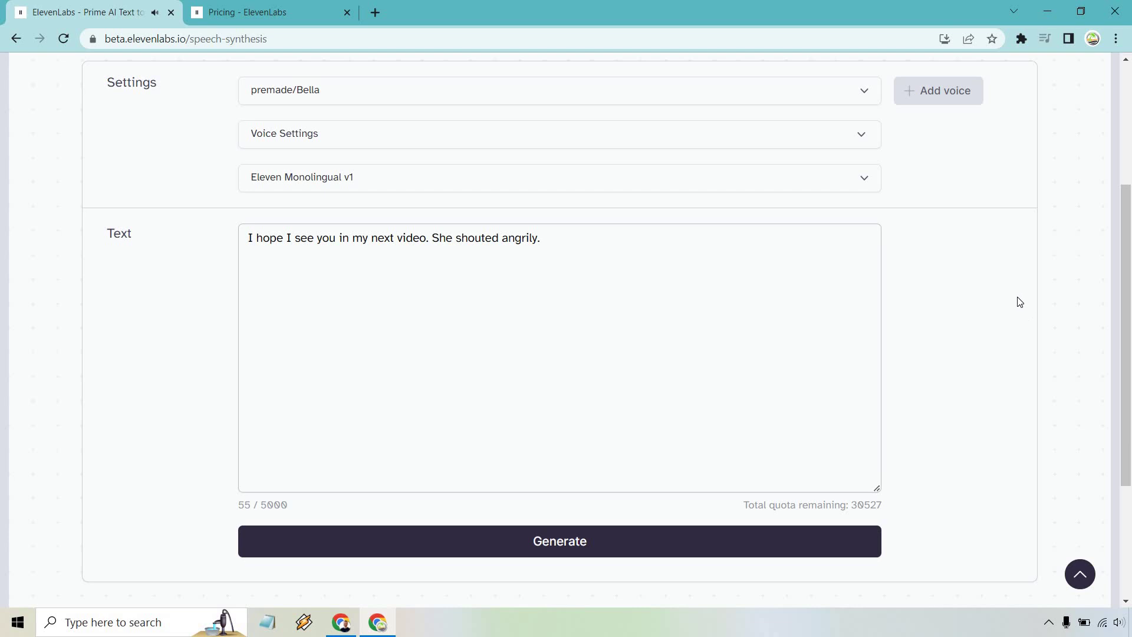
# Delete "She shouted angrily." from the text and generate the speech from the remaining sentence
pyautogui.click(556, 237)
pyautogui.moveTo(540, 238); pyautogui.dragTo(430, 239)
pyautogui.press('BackSpace')
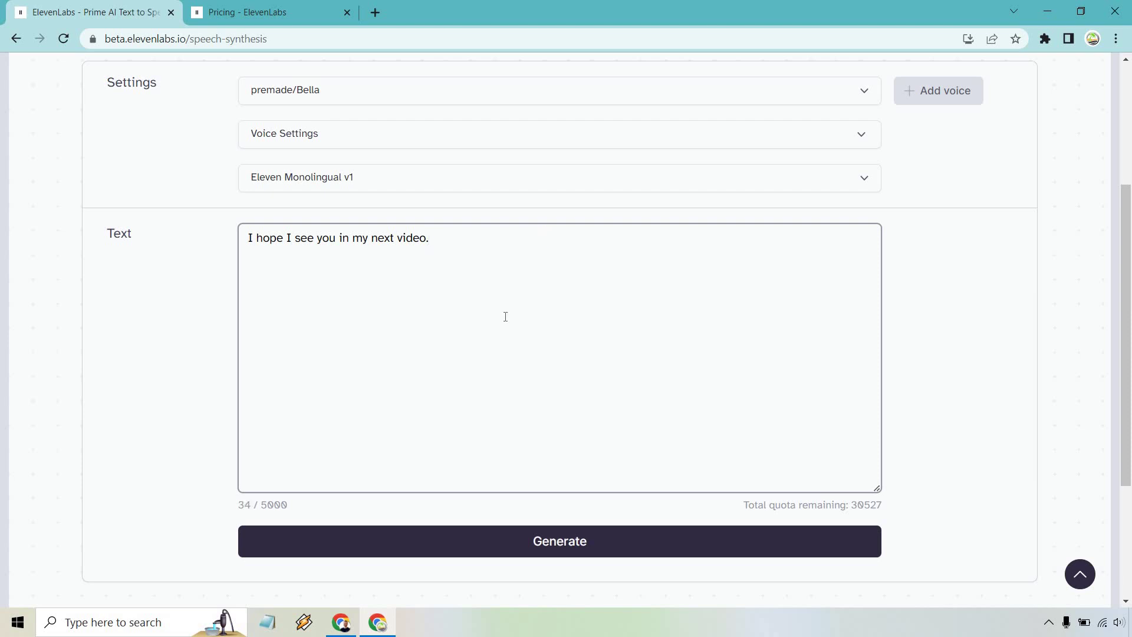
pyautogui.click(647, 538)
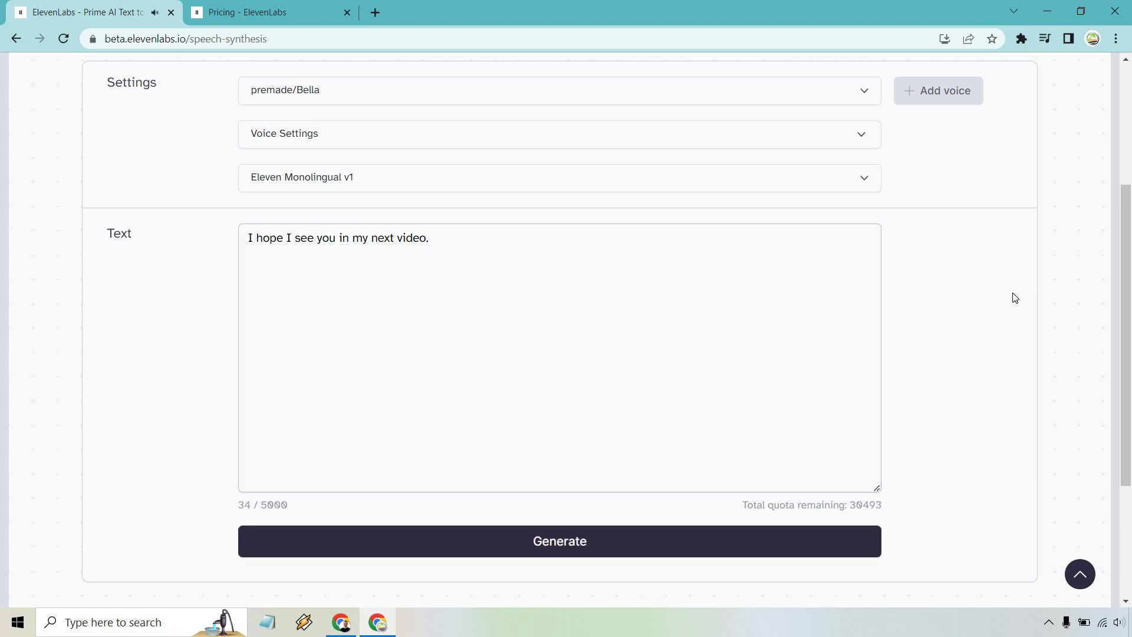
# Expand the voice settings, reset them to default and generate the speech
pyautogui.click(756, 133)
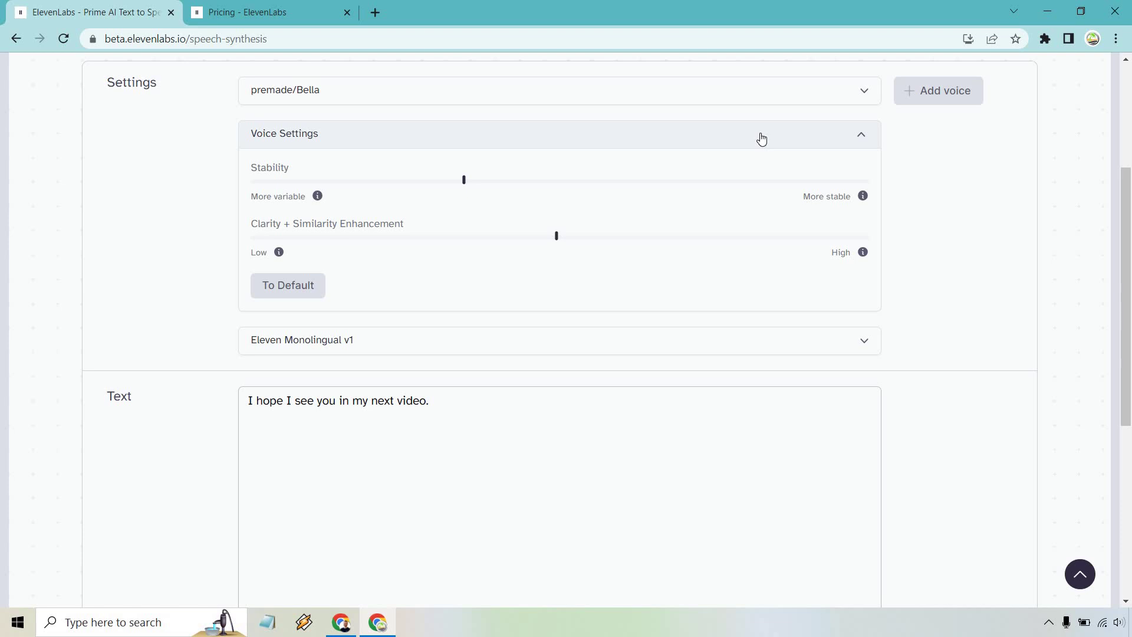
pyautogui.click(311, 285)
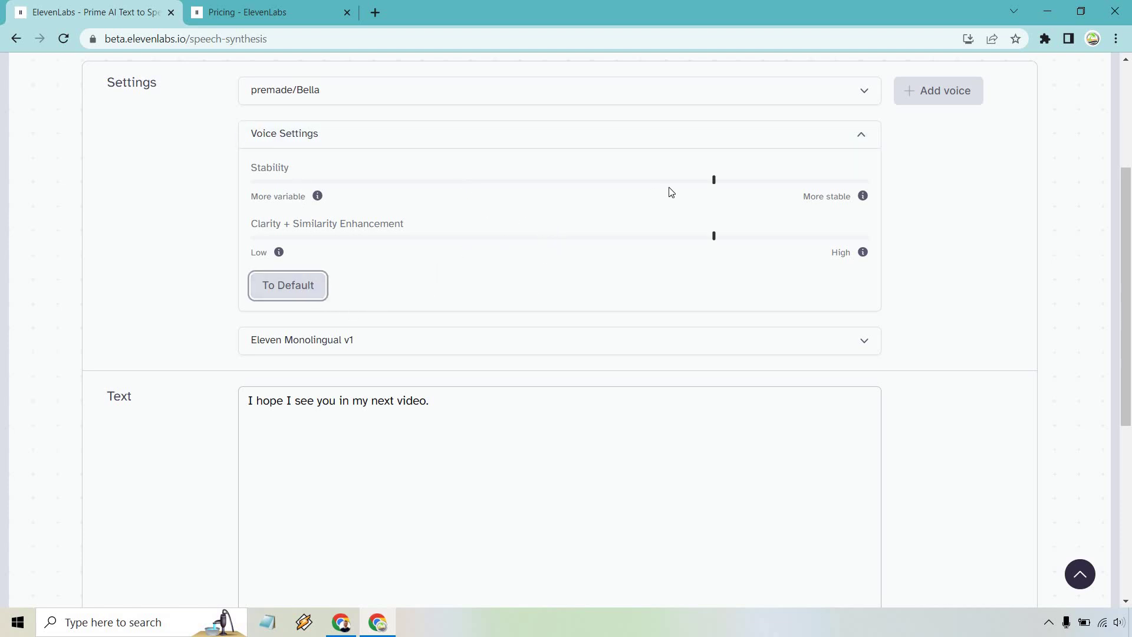
pyautogui.moveTo(863, 203)
pyautogui.scroll(-5, 1009, 287)
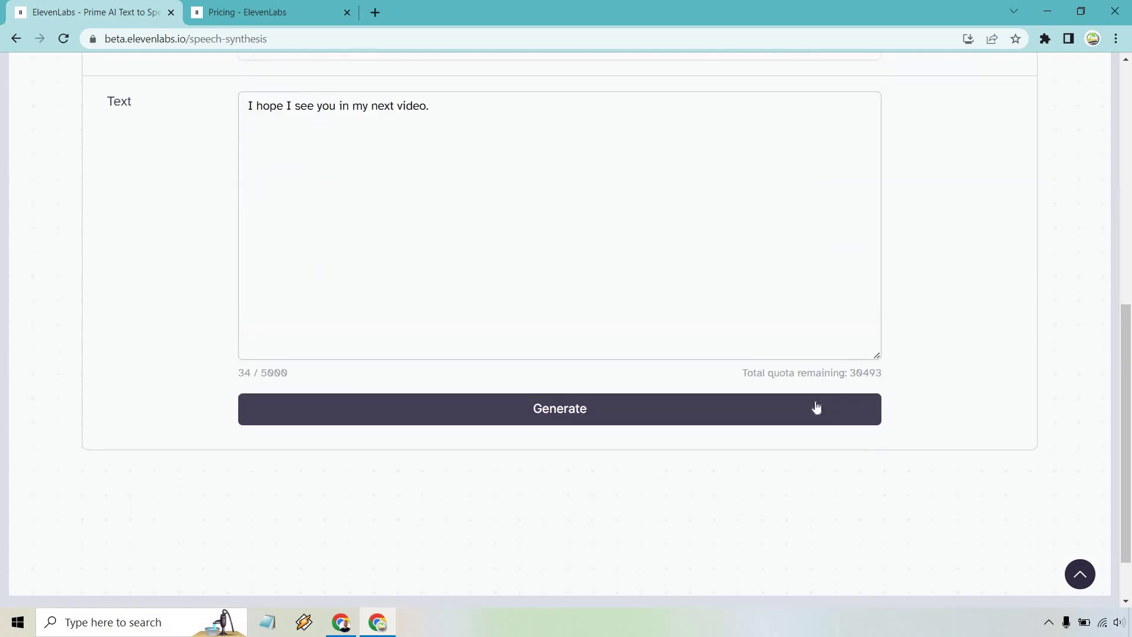
pyautogui.click(815, 407)
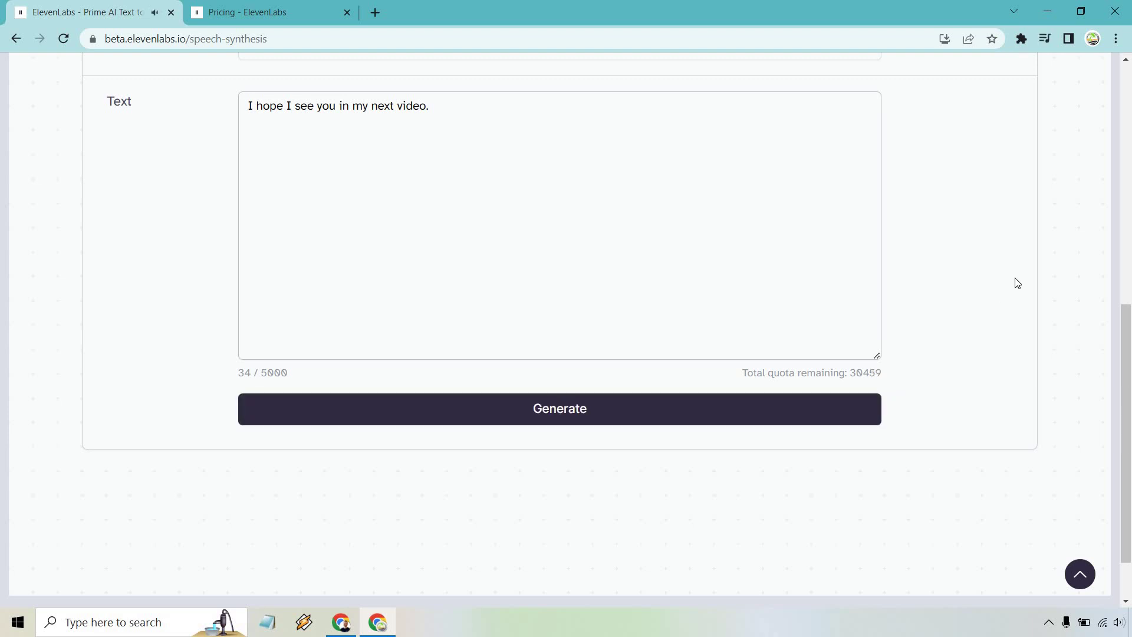
# Lower Clarity + Similarity Enhancement to its minimum and generate the speech
pyautogui.scroll(5, 1017, 283)
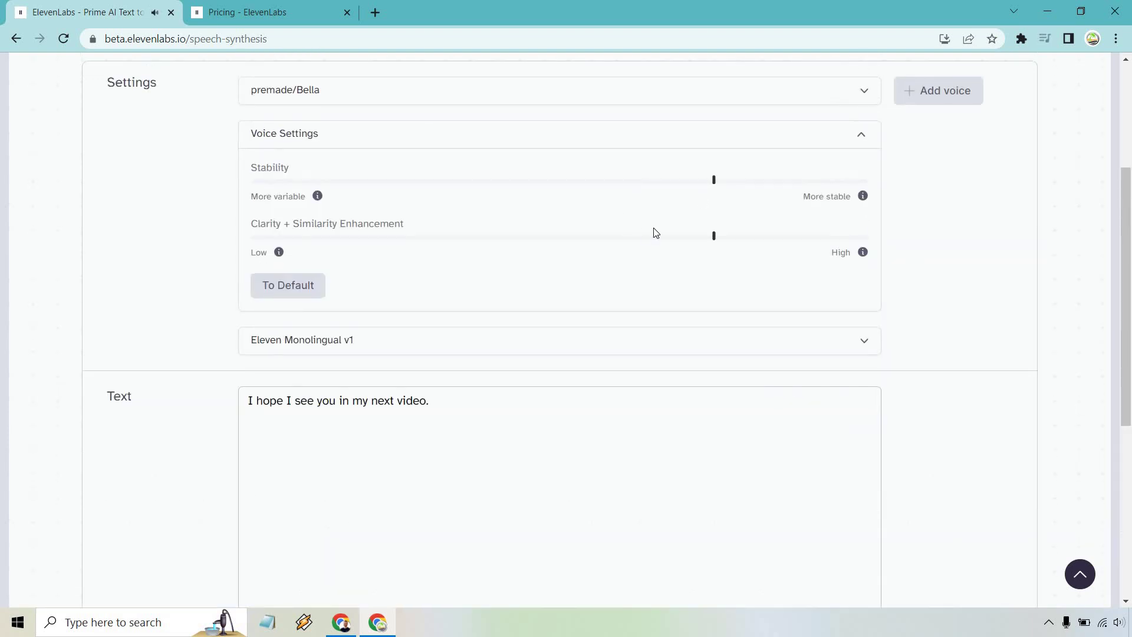
pyautogui.moveTo(717, 239); pyautogui.dragTo(248, 235)
pyautogui.scroll(-4, 1020, 258)
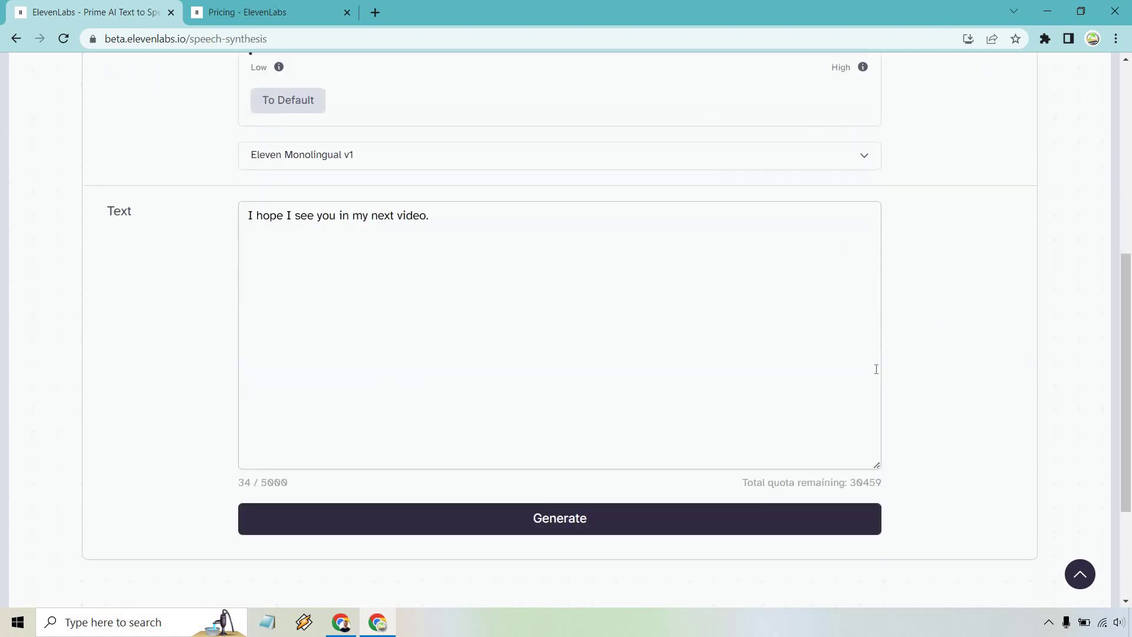
pyautogui.click(753, 488)
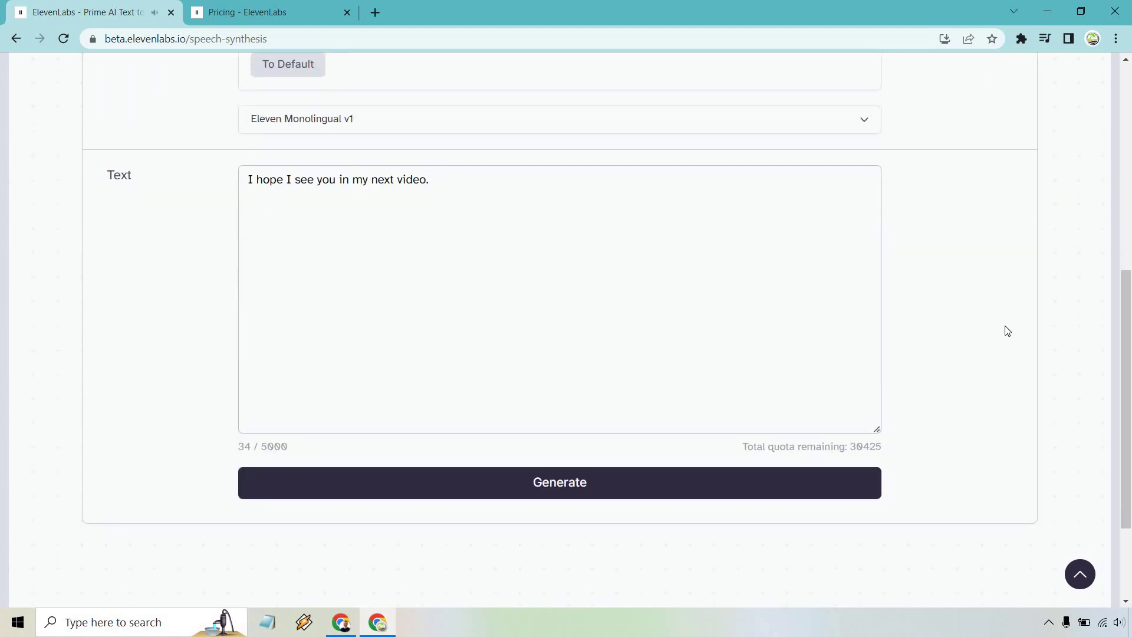
# Lower Stability to its most variable setting and generate the speech
pyautogui.scroll(5, 992, 323)
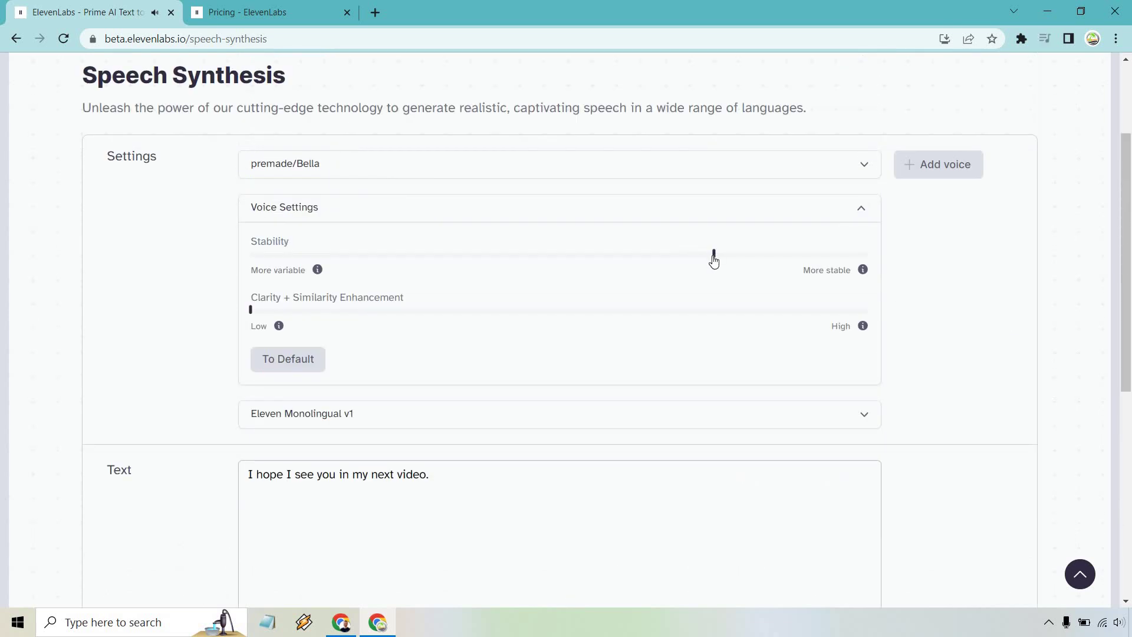
pyautogui.click(713, 254)
pyautogui.moveTo(509, 243); pyautogui.dragTo(182, 227)
pyautogui.scroll(-5, 909, 263)
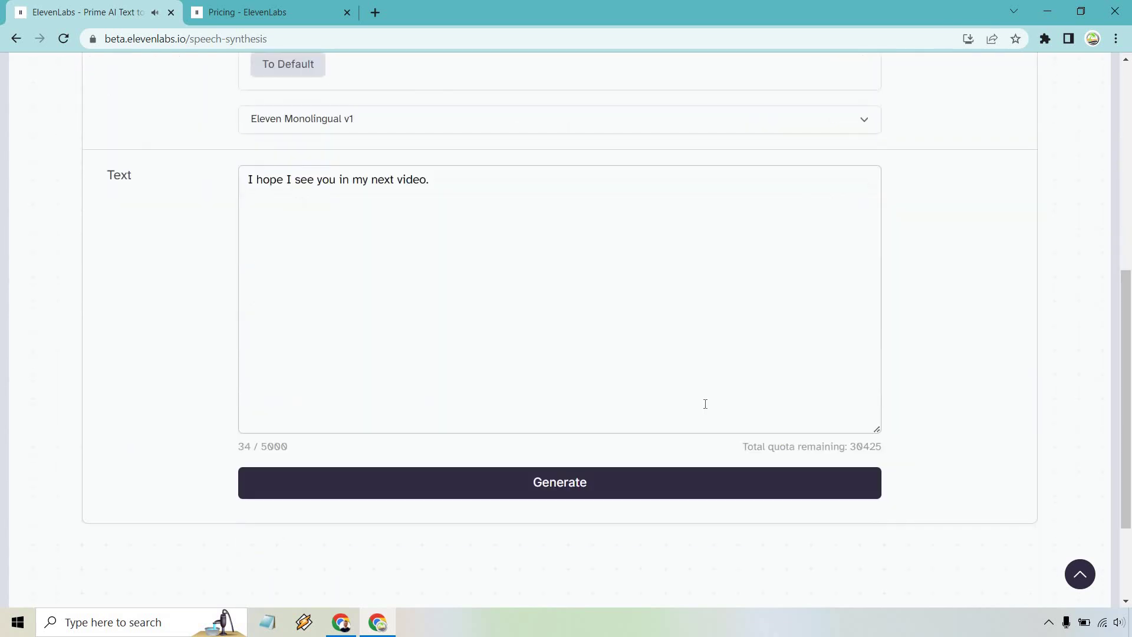
pyautogui.click(680, 497)
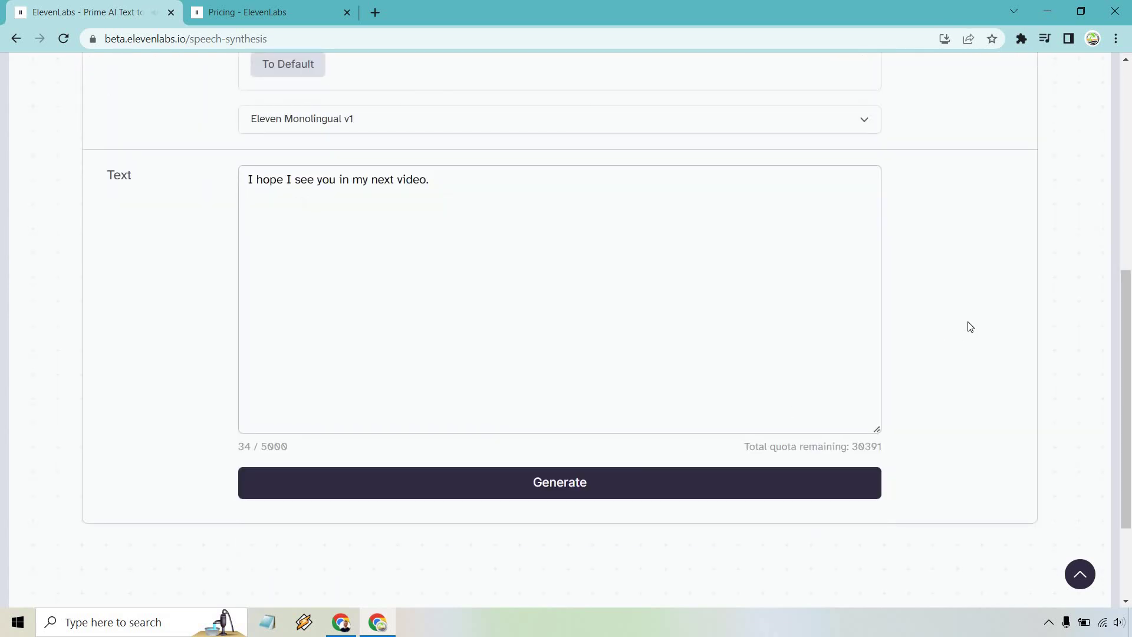
# Reset the Stability and Clarity + Similarity Enhancement settings to their defaults
pyautogui.scroll(3, 970, 326)
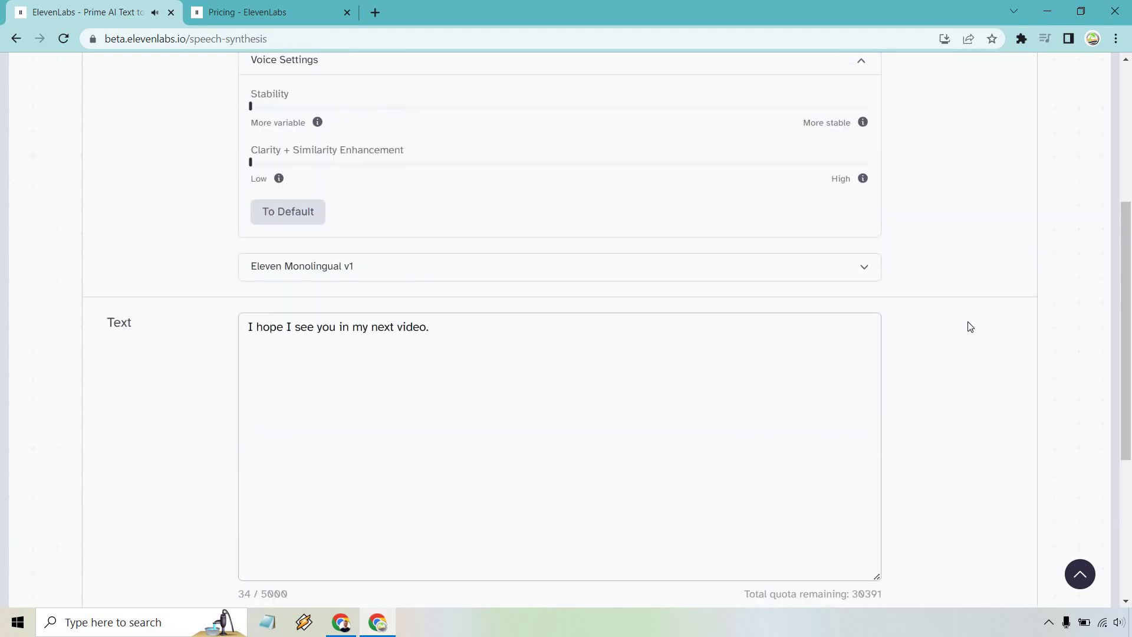
pyautogui.scroll(1, 969, 326)
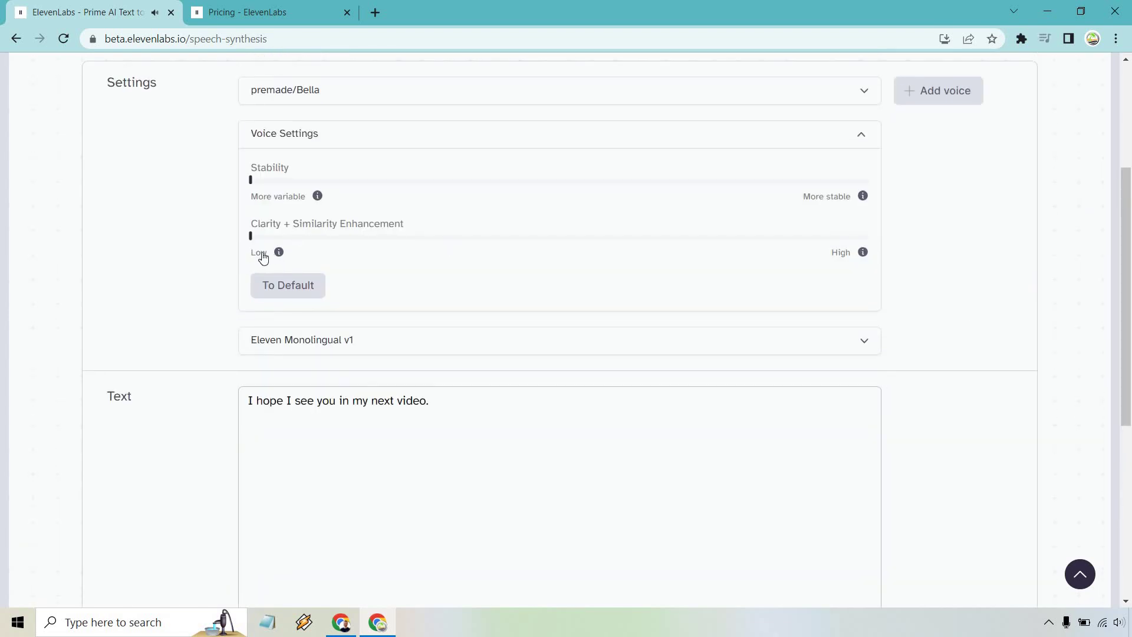
pyautogui.click(287, 286)
pyautogui.scroll(3, 1013, 336)
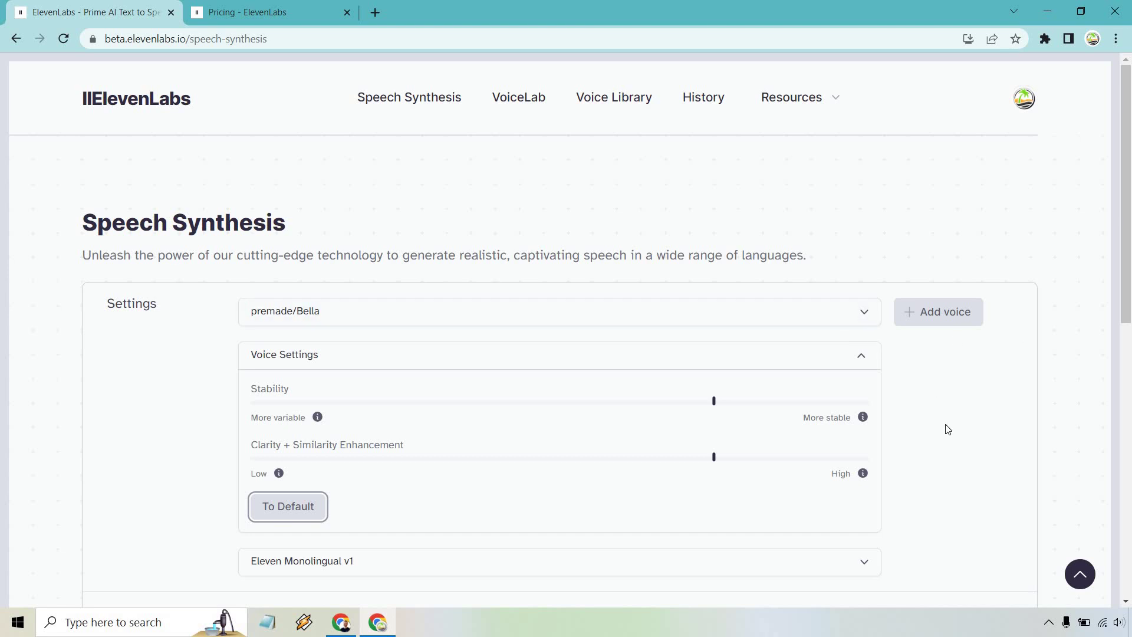
# Open the Voice Library and play the samples of the Bruce deep American narrator voice and the Wayne voice
pyautogui.click(599, 100)
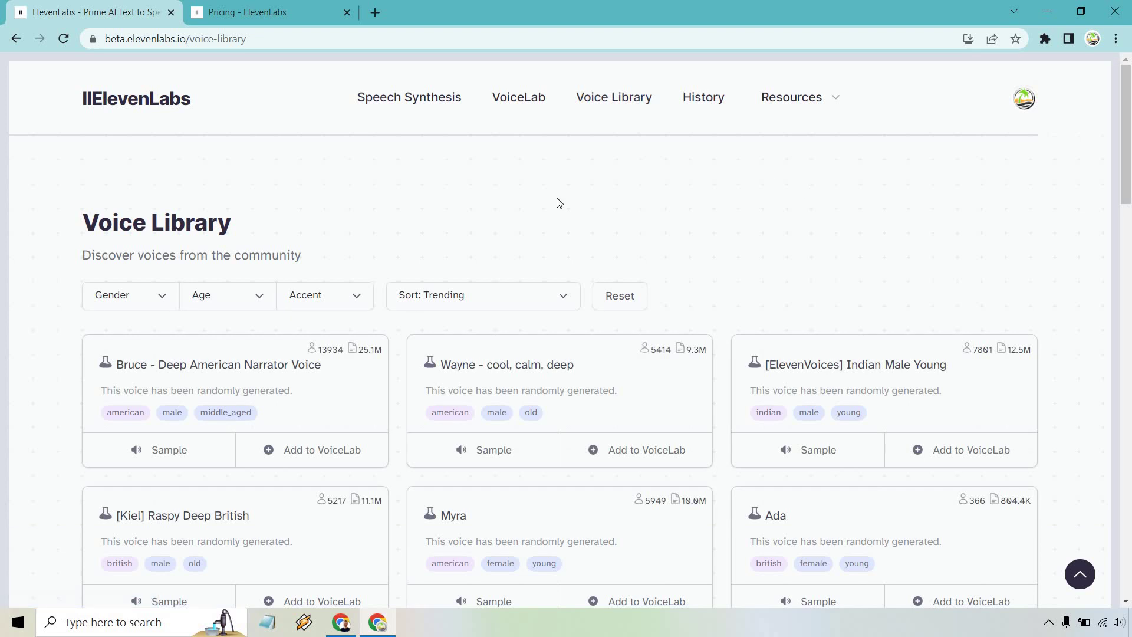
pyautogui.moveTo(328, 359)
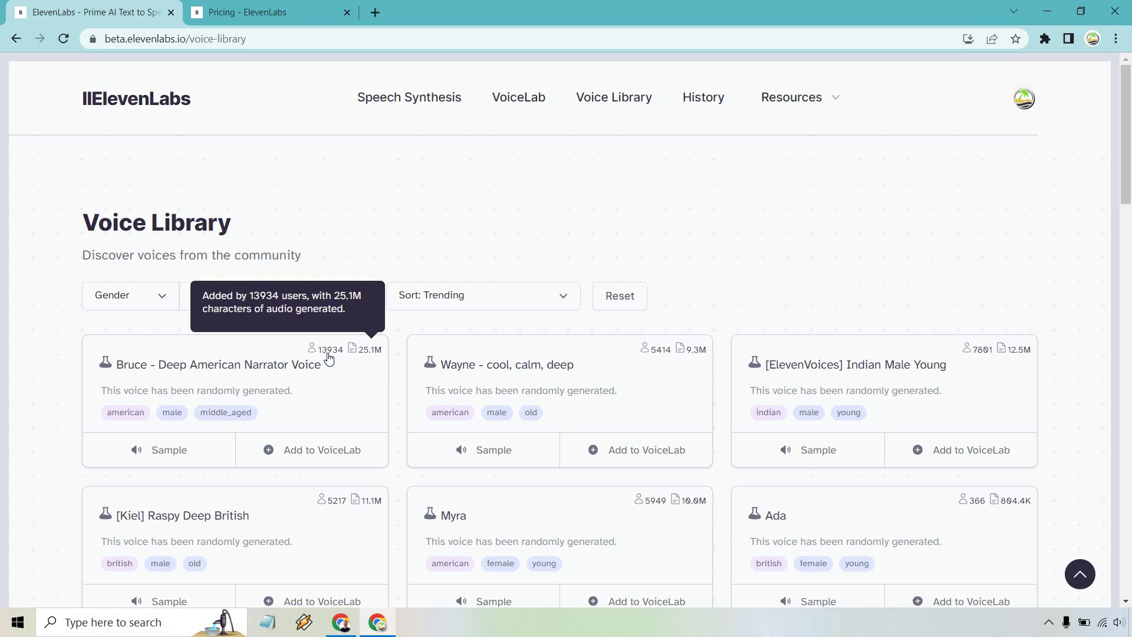
pyautogui.click(154, 461)
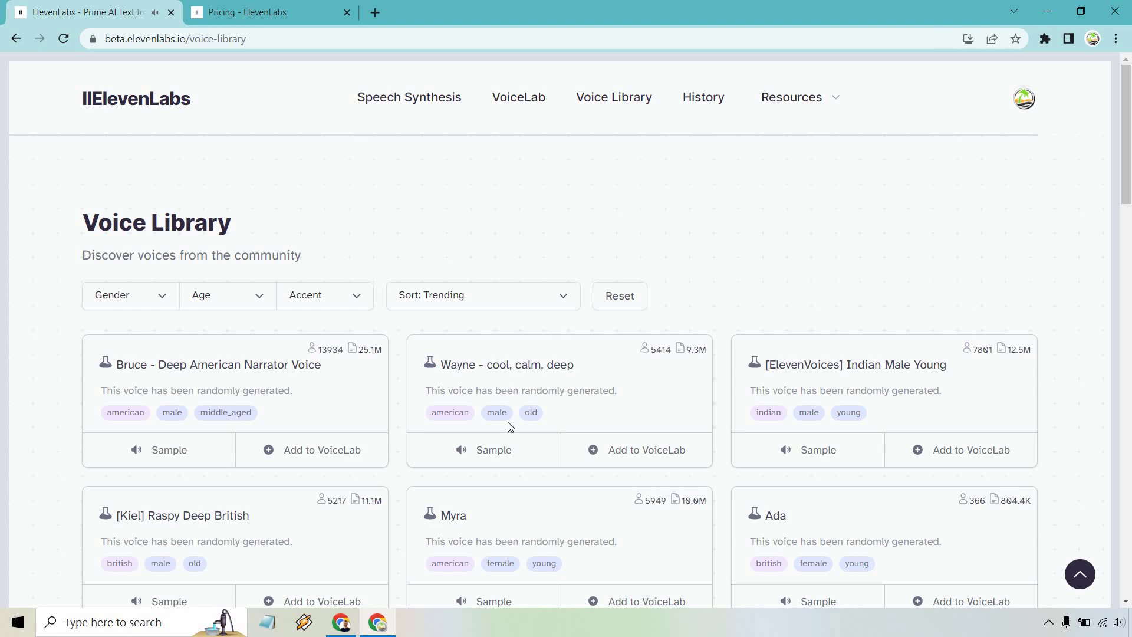
pyautogui.click(499, 451)
# Start an Instant Voice Cloning voice in VoiceLab and name it after the speaker and Marketing Island
pyautogui.click(519, 104)
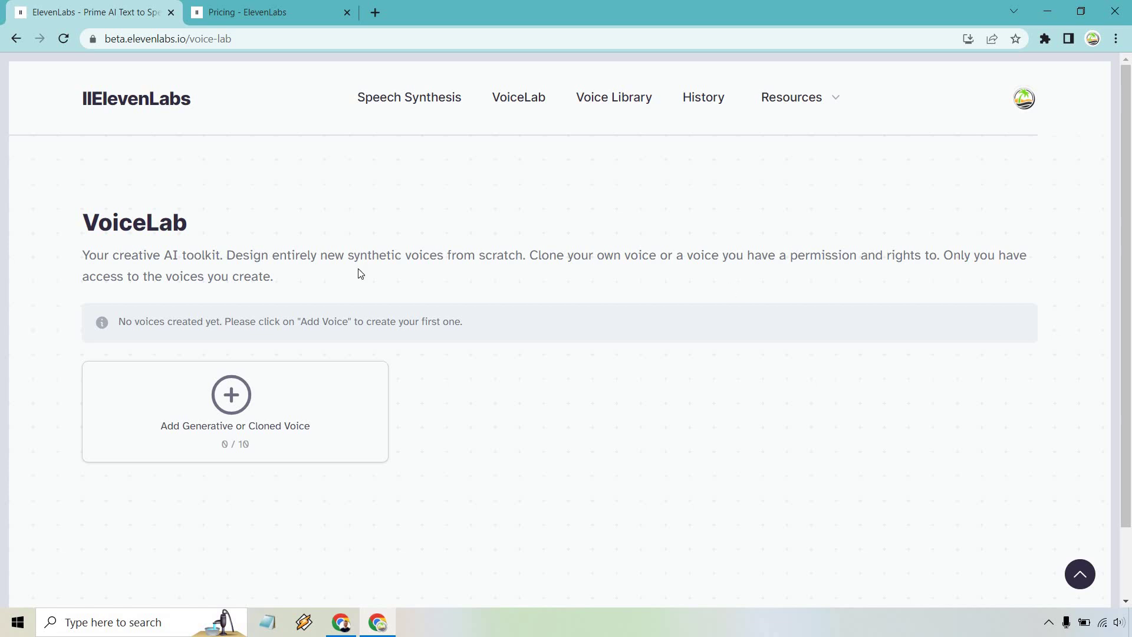
pyautogui.click(238, 397)
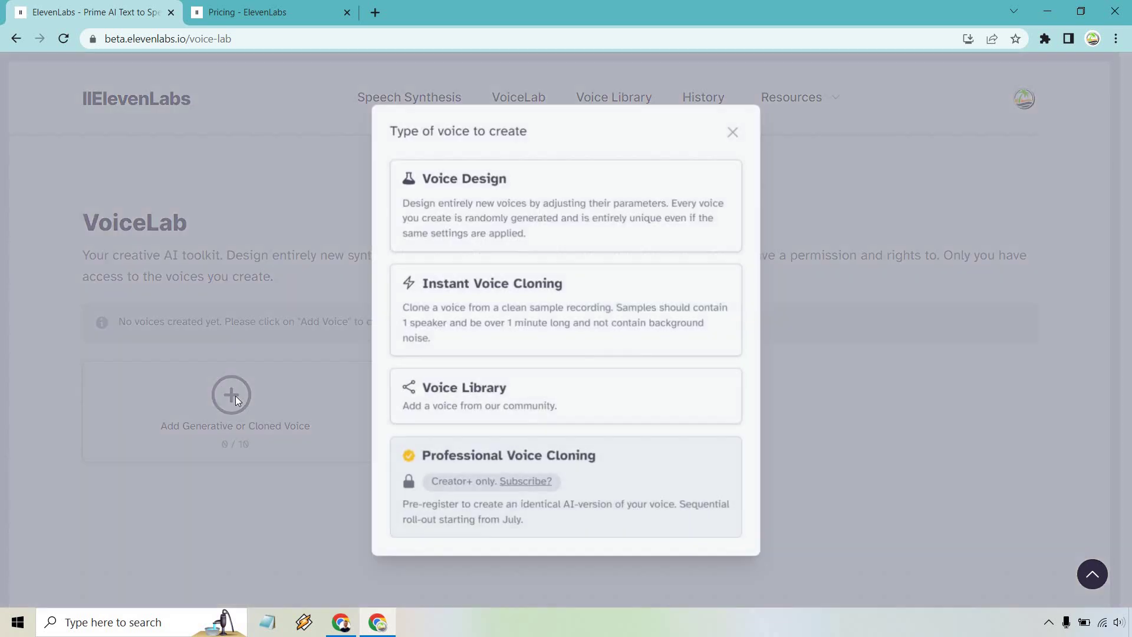
pyautogui.click(651, 287)
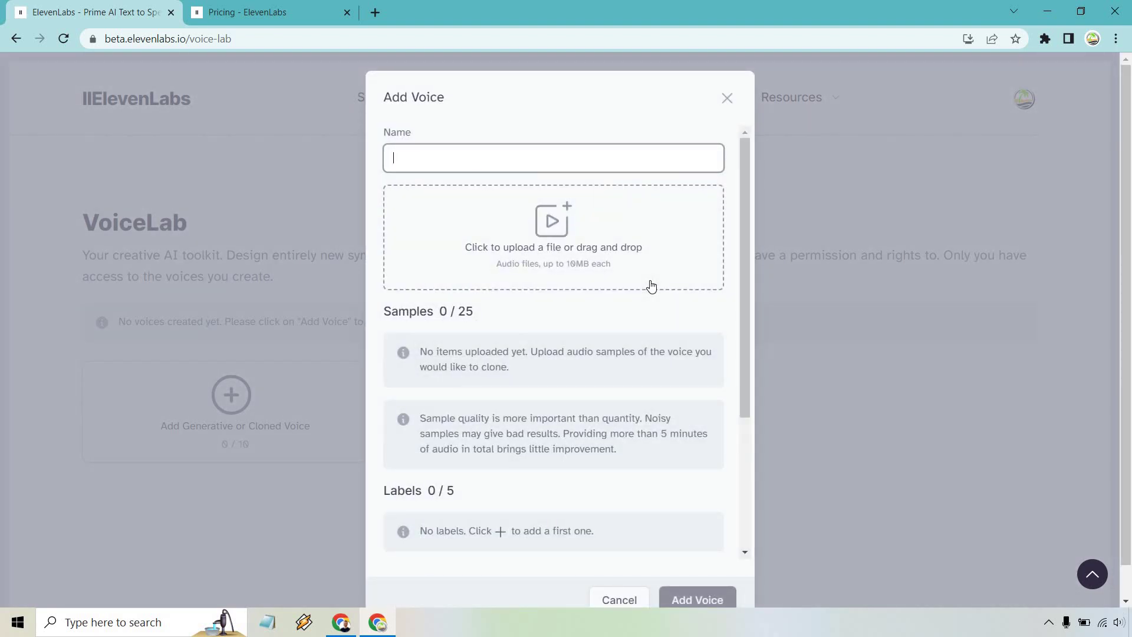
pyautogui.write('James From Marketing Island')
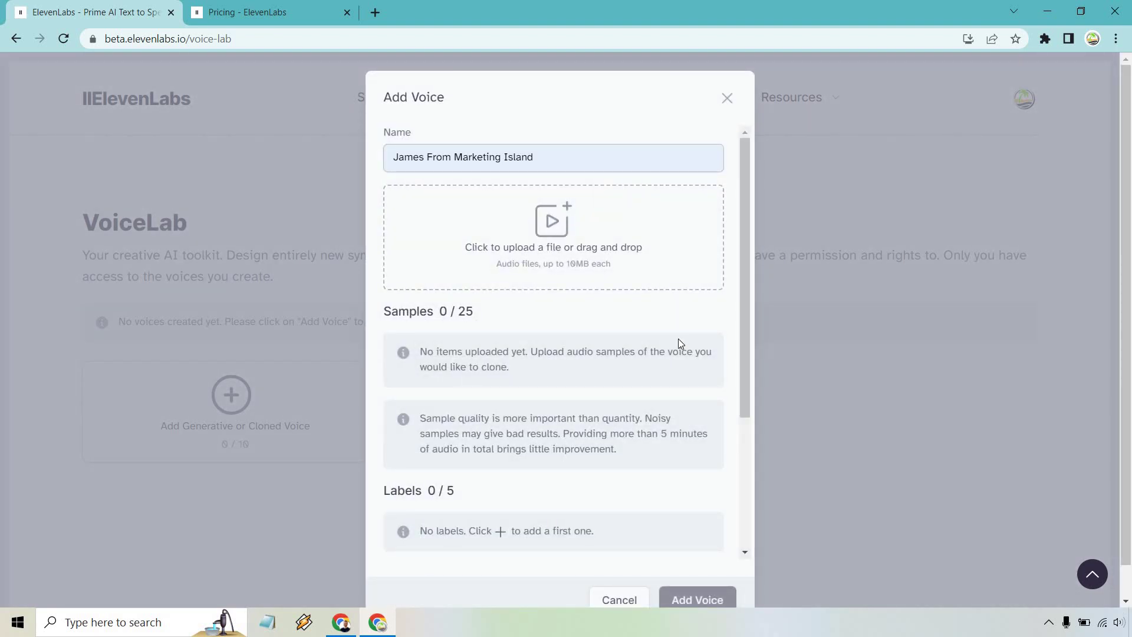
# Upload the speaker's Marketing Island MP3 recording as the voice sample and preview a few seconds of it
pyautogui.click(574, 235)
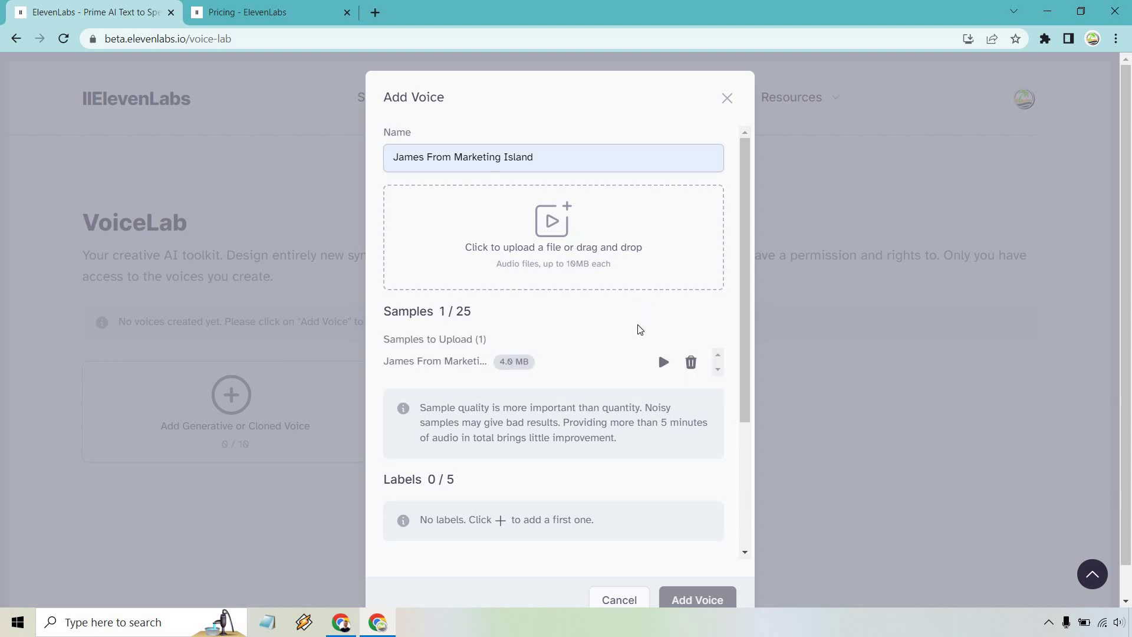
pyautogui.click(662, 361)
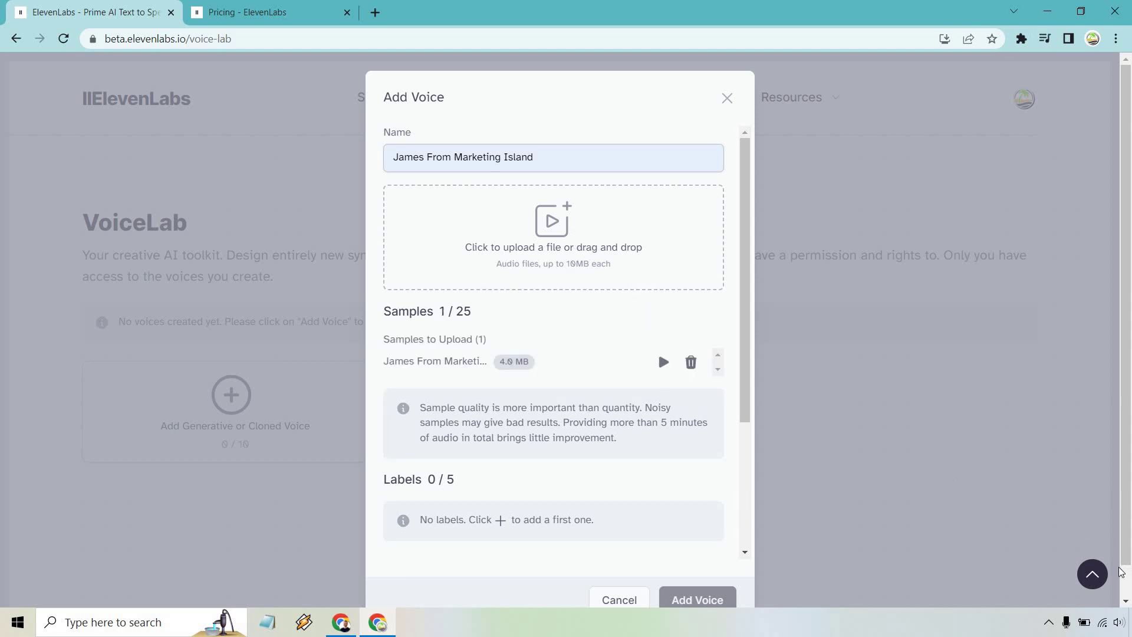
pyautogui.click(1092, 575)
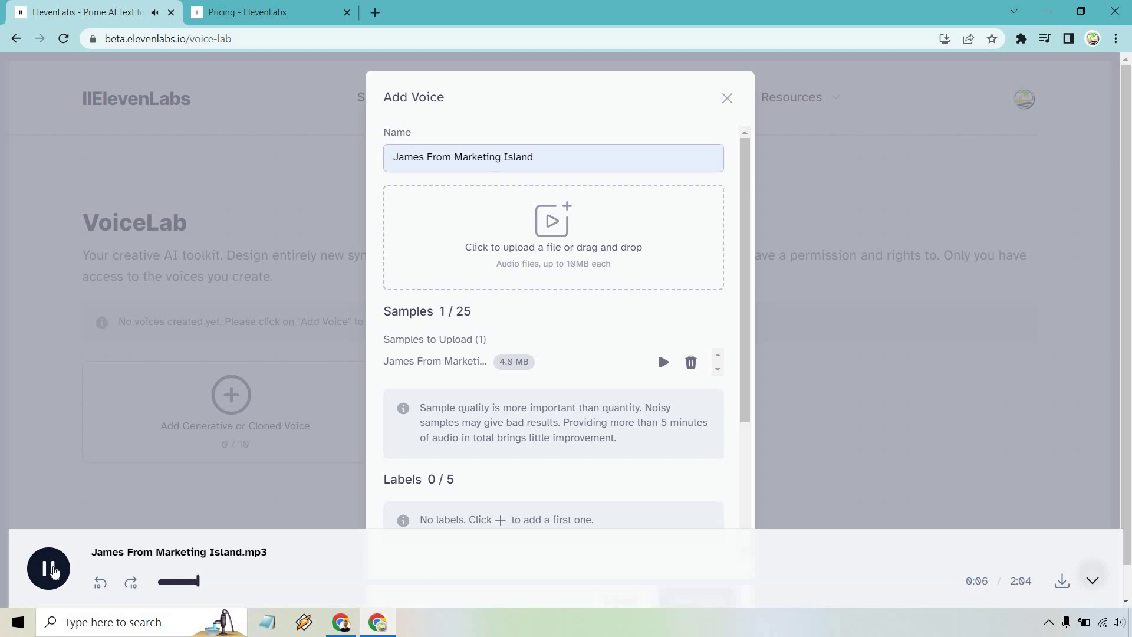
pyautogui.click(49, 568)
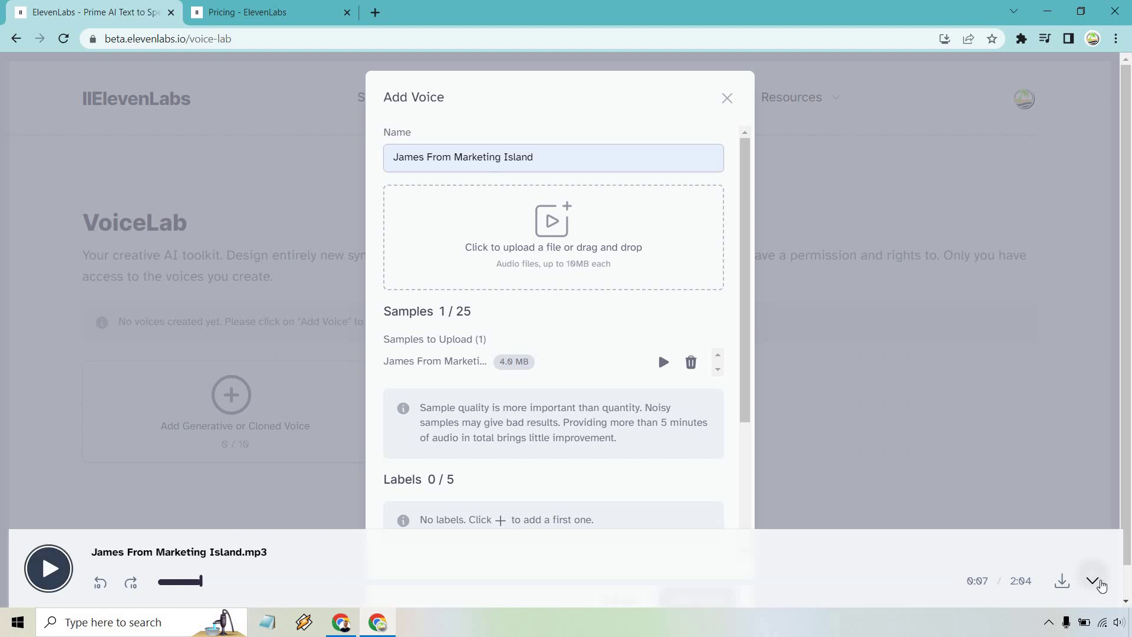
pyautogui.click(1095, 583)
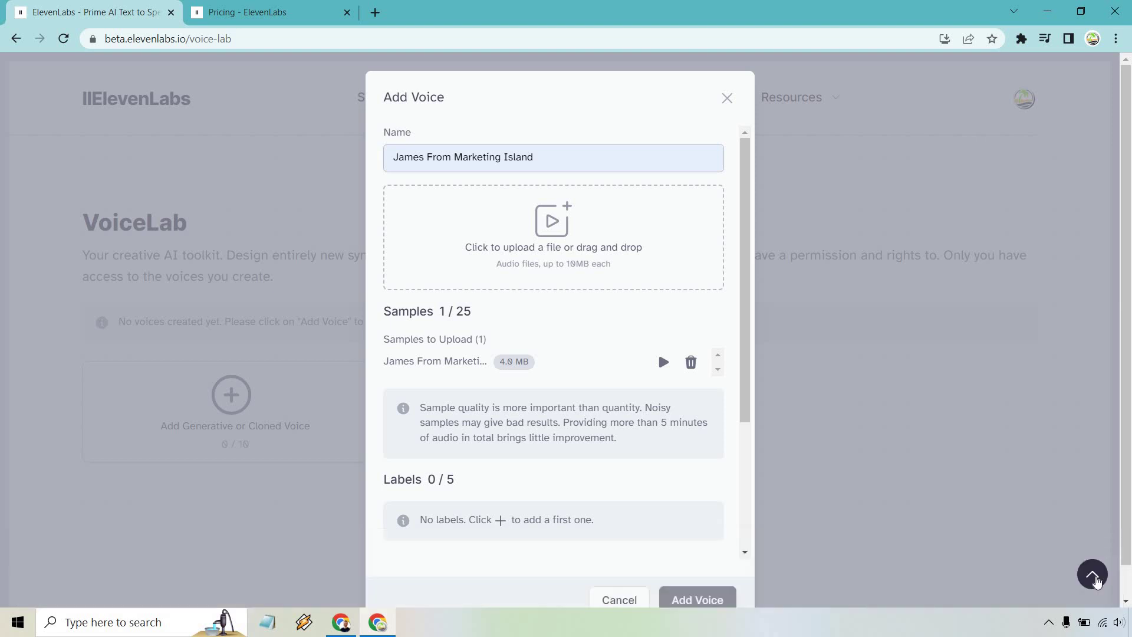
# Add a label to the cloned voice with the key Accent and the value American
pyautogui.scroll(-1, 617, 321)
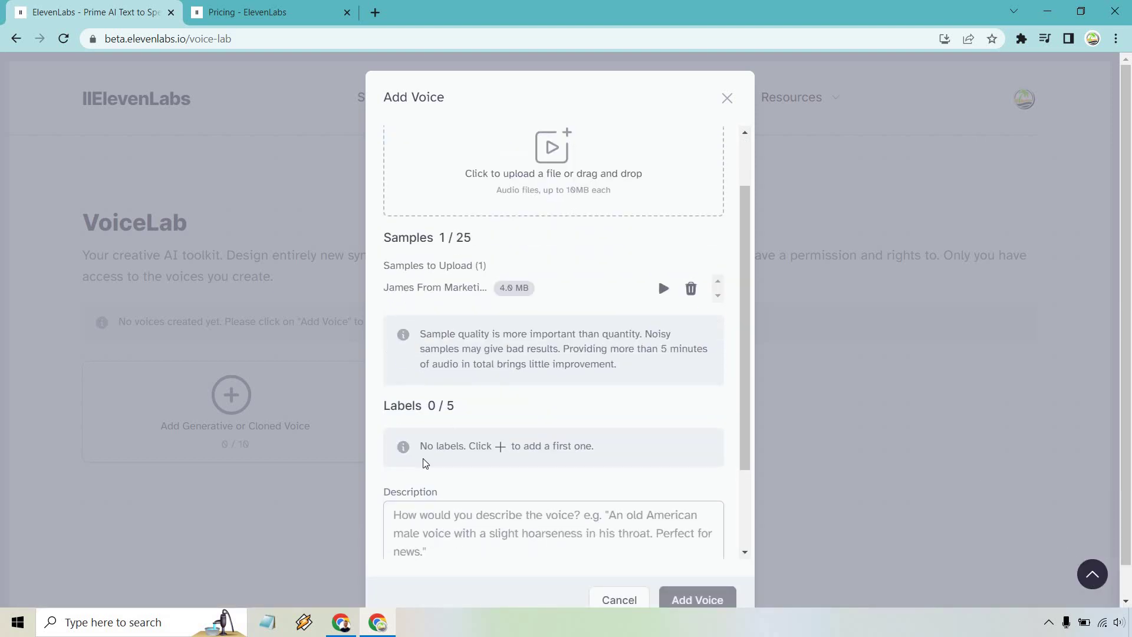
pyautogui.click(498, 446)
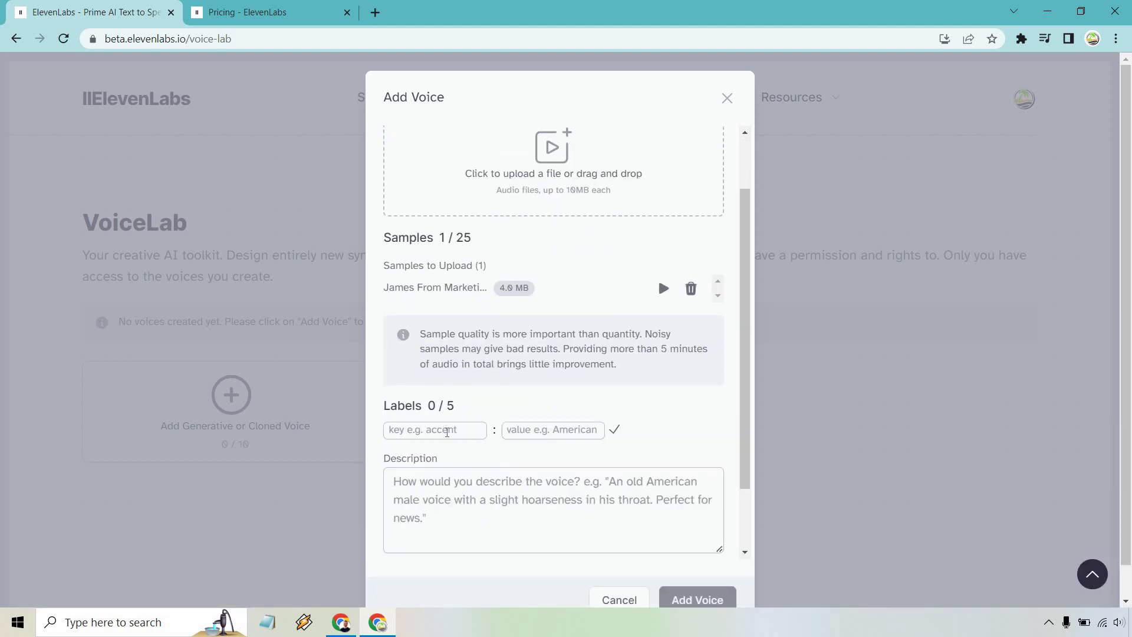
pyautogui.click(447, 429)
pyautogui.write('Accent')
pyautogui.press('Tab')
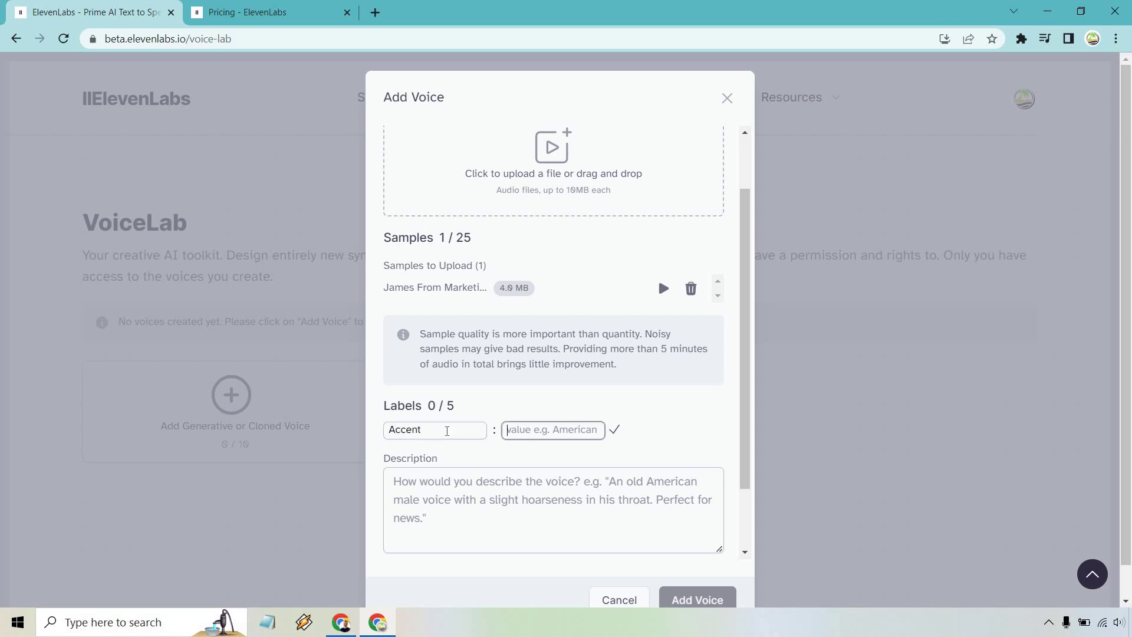
pyautogui.write('American')
pyautogui.click(614, 429)
# Add a second label to the voice with the key Gender and the value Male
pyautogui.click(492, 429)
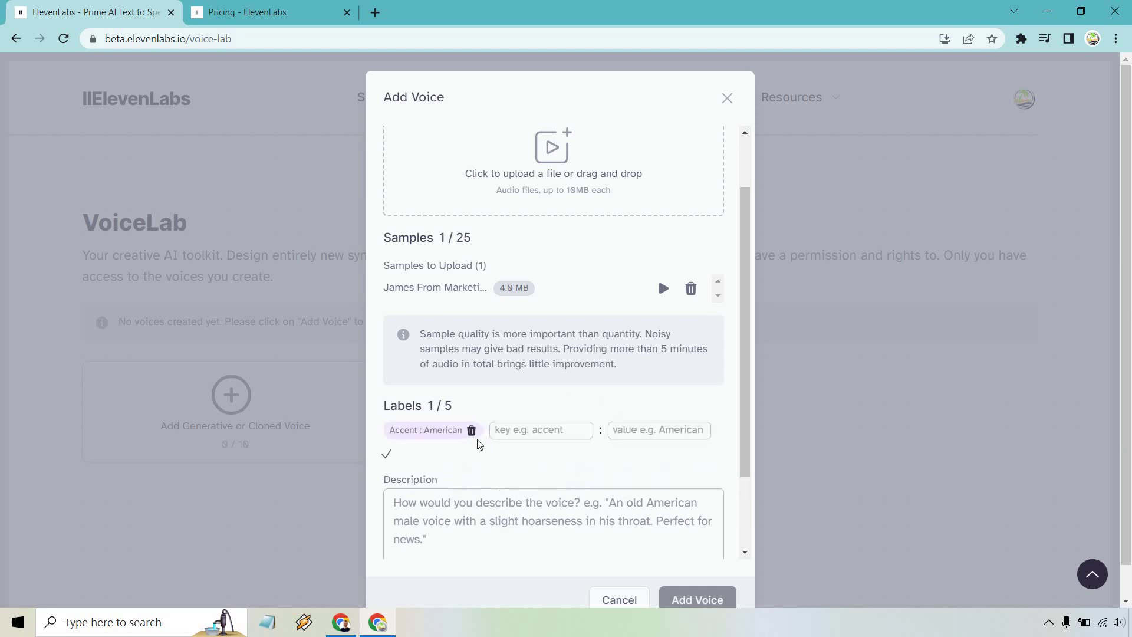
pyautogui.click(515, 430)
pyautogui.write('Gender')
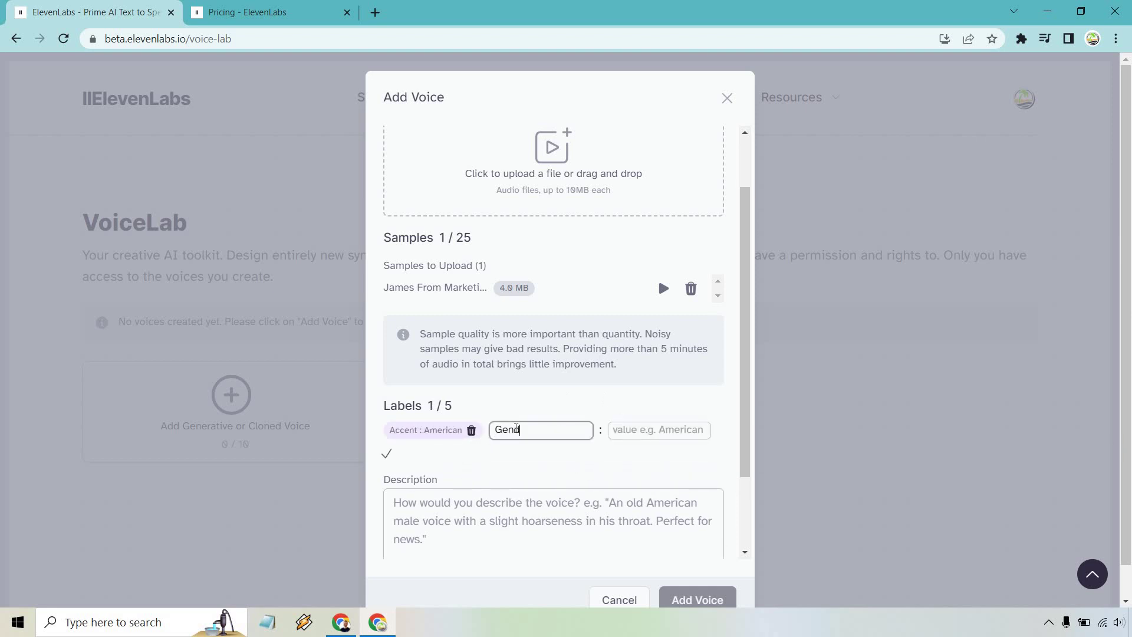
pyautogui.press('Tab')
pyautogui.write('Male')
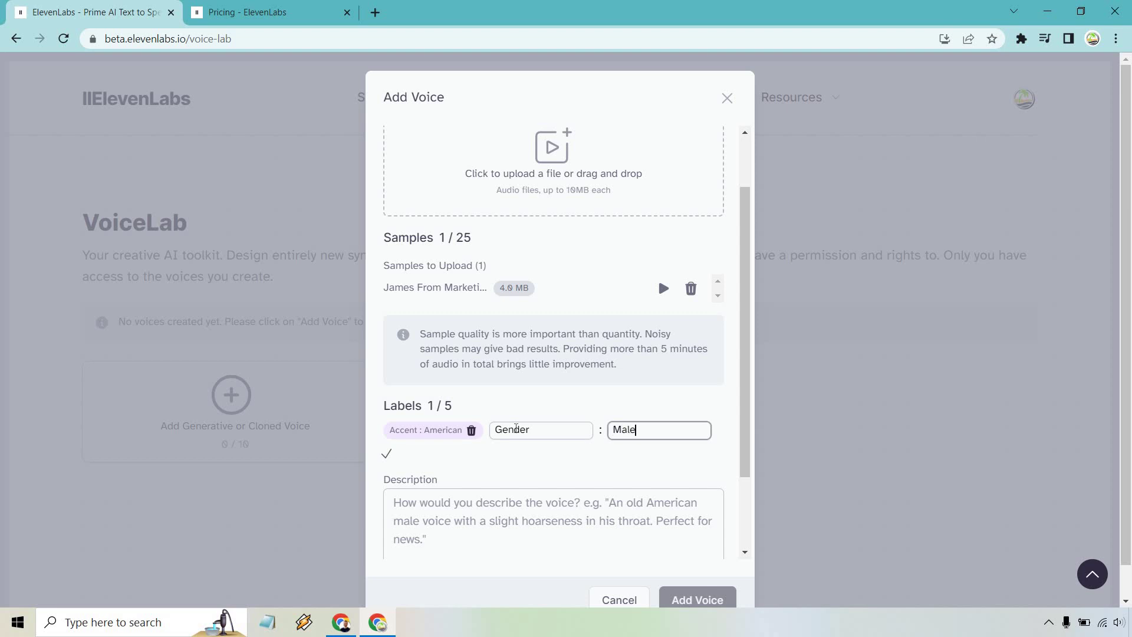
pyautogui.click(386, 453)
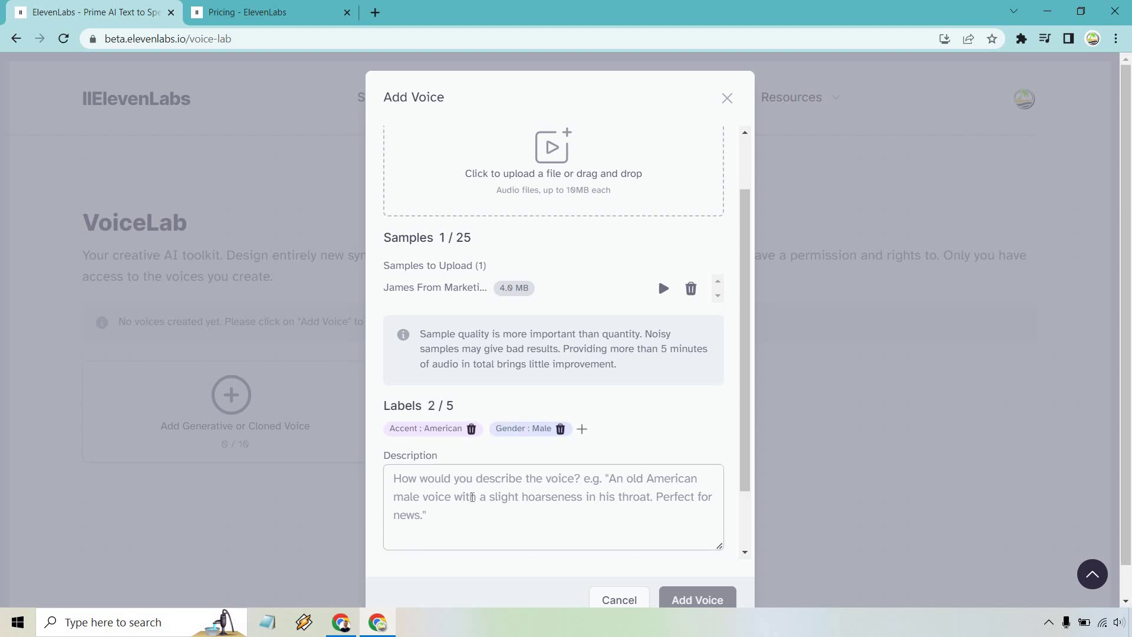
# Enter "Confident male voice." as the description of the cloned voice
pyautogui.click(475, 495)
pyautogui.write('Con')
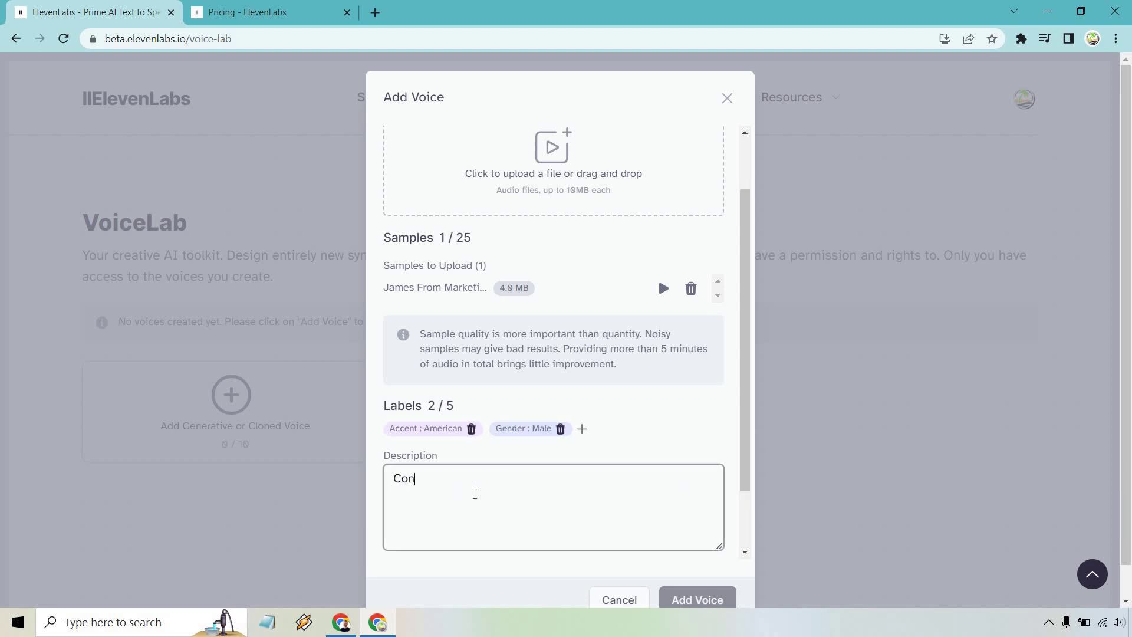
pyautogui.write('fident male voice.')
# Accept the rights and consent statement and add the cloned voice
pyautogui.scroll(2, 649, 419)
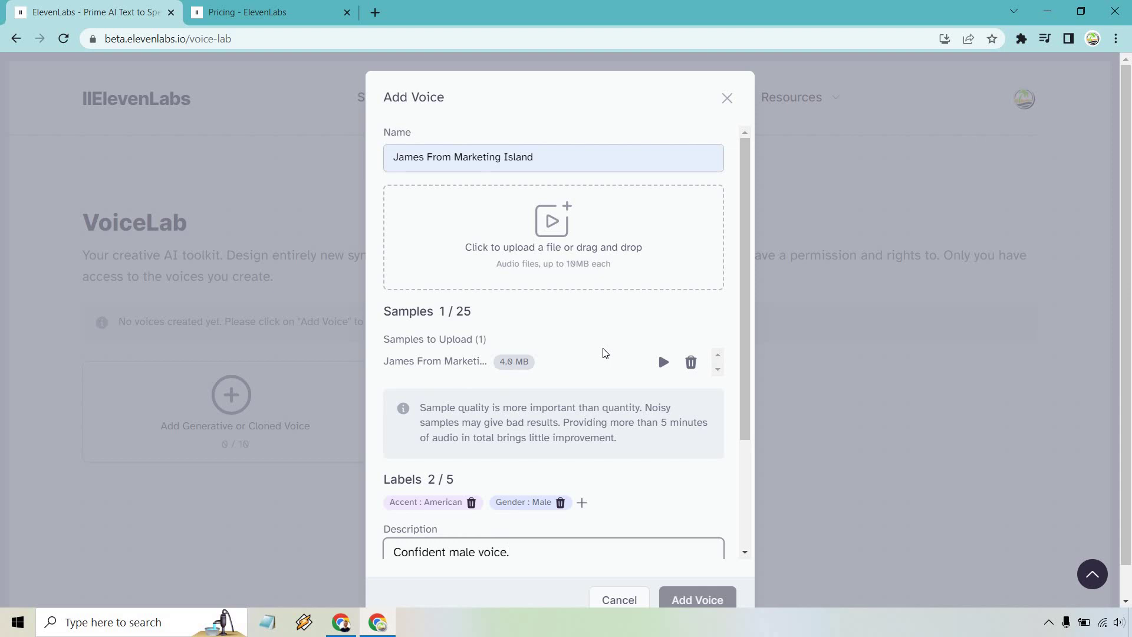
pyautogui.scroll(-3, 627, 334)
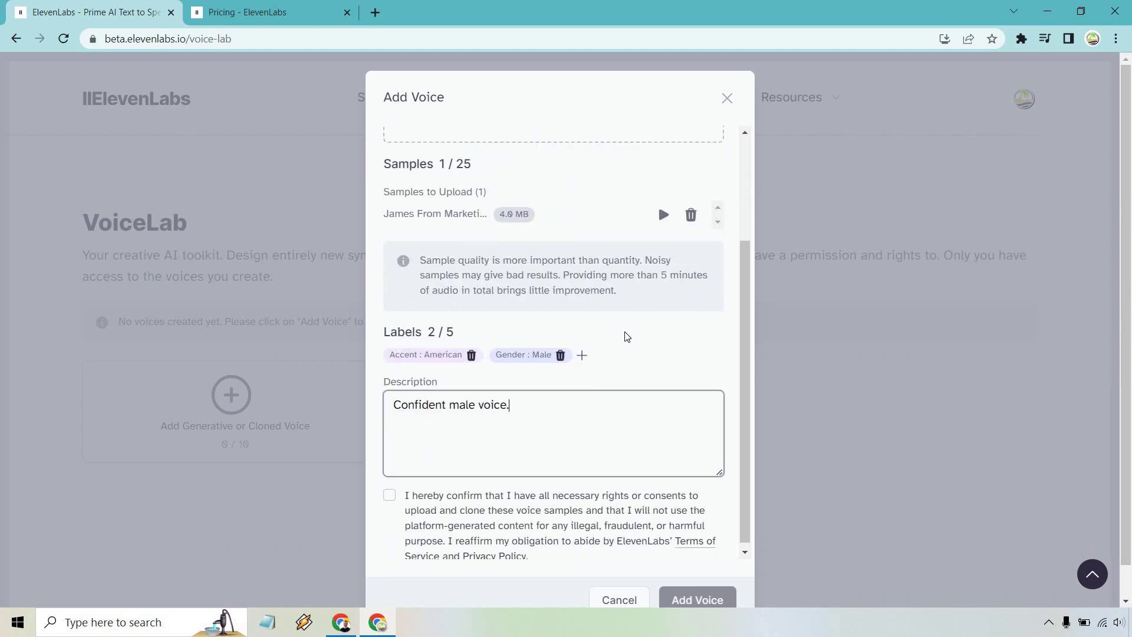
pyautogui.click(389, 489)
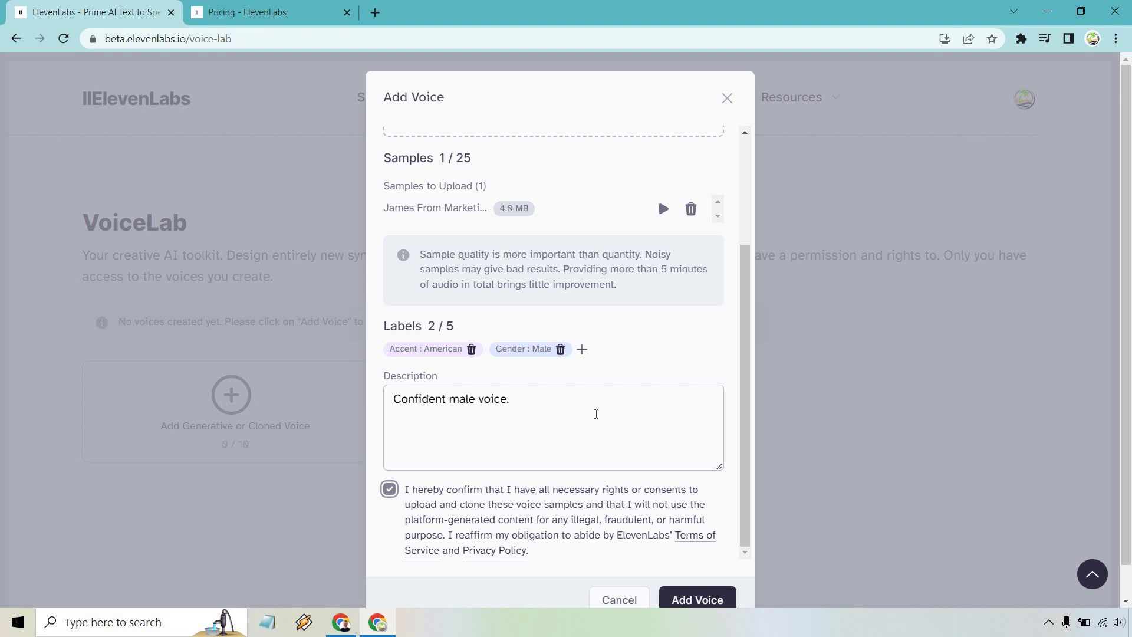
pyautogui.click(582, 557)
pyautogui.click(697, 600)
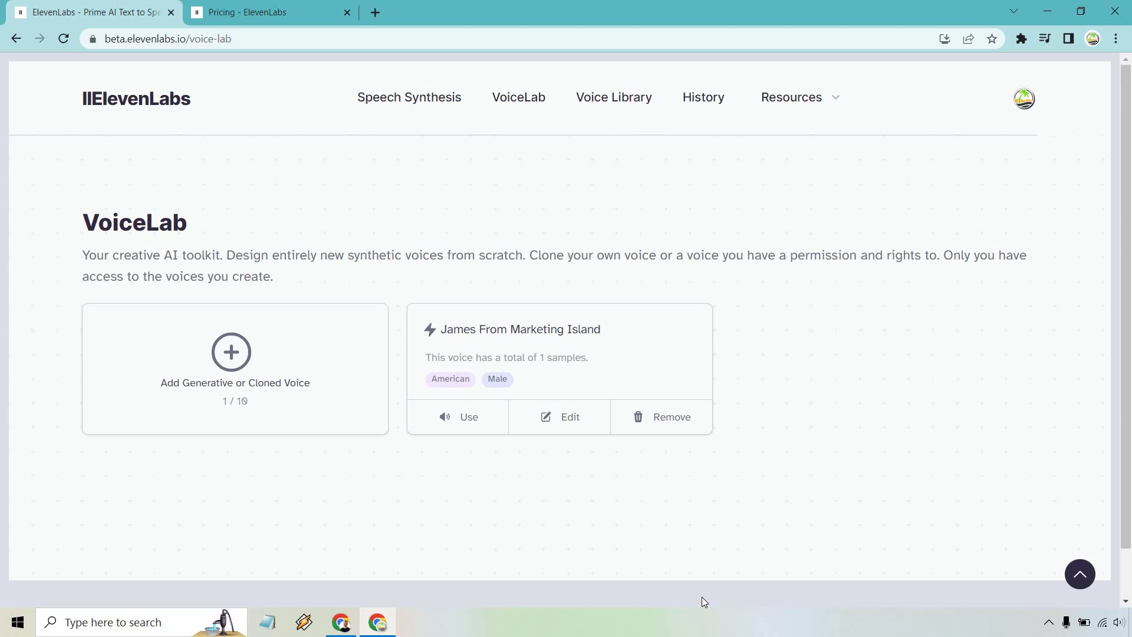
# Use the cloned voice for speech synthesis and replace the text with "Thank you so much for watching, and I'll see you in my next video."
pyautogui.click(453, 416)
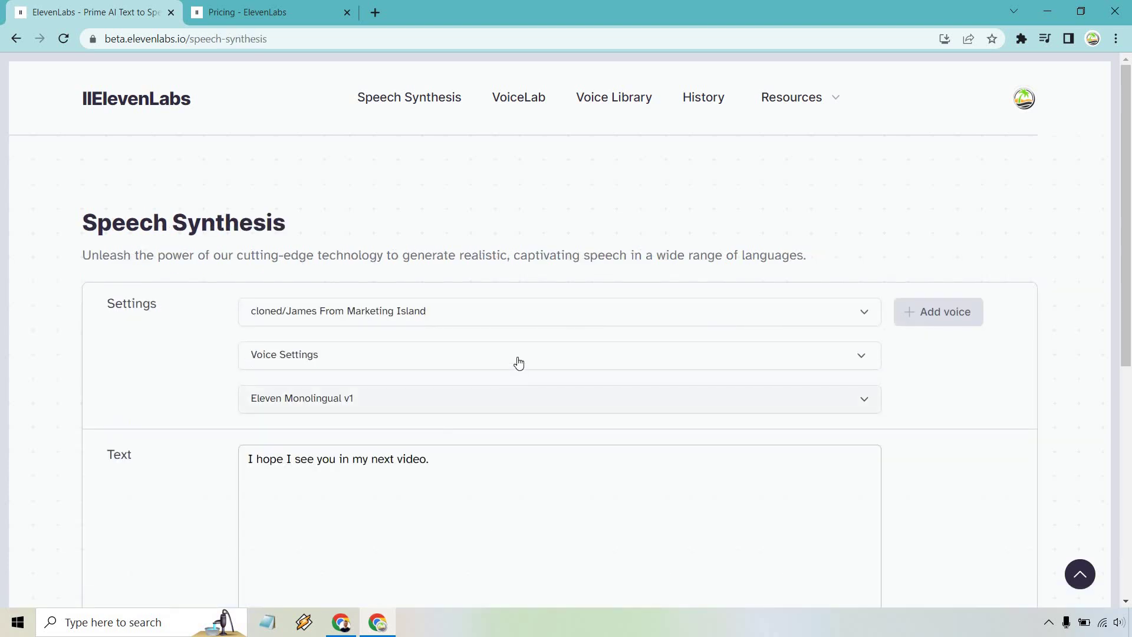
pyautogui.click(476, 458)
pyautogui.hotkey('ctrl', 'a')
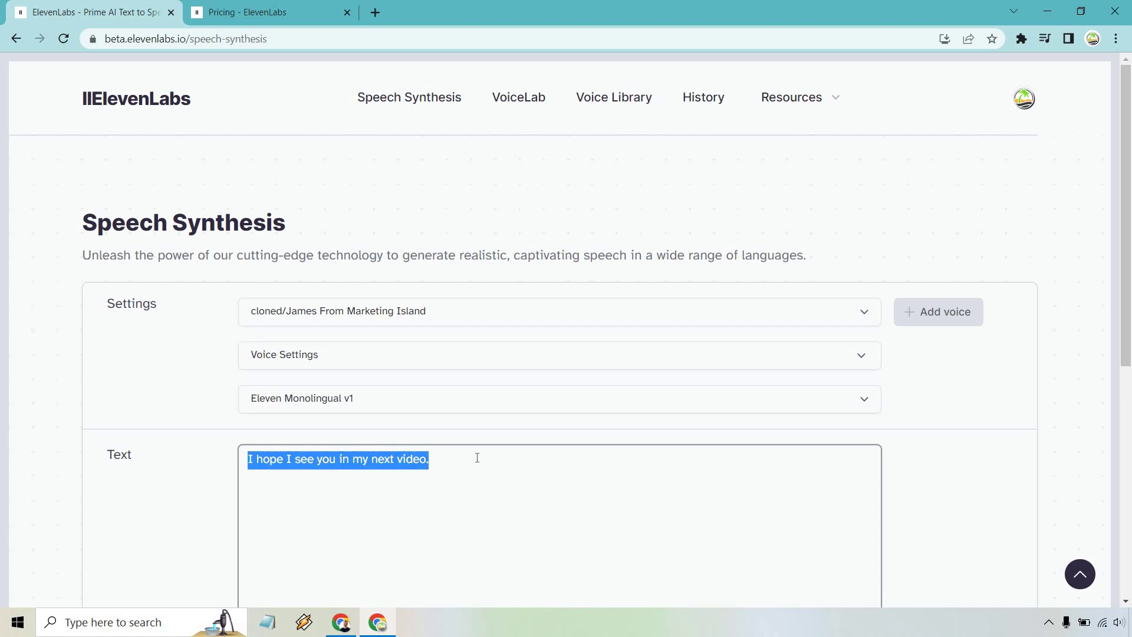
pyautogui.press('BackSpace')
pyautogui.write("Thank you so much for watching, and I'll see you in my next video.")
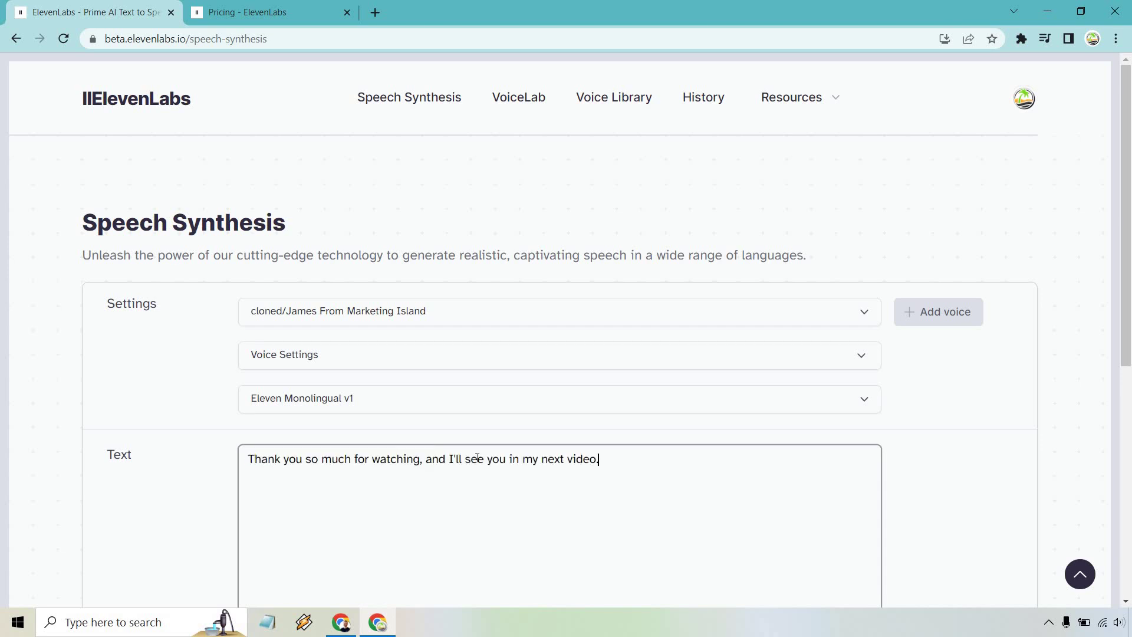
# Expand the voice settings and generate the speech with the cloned voice at the current slider values
pyautogui.click(502, 355)
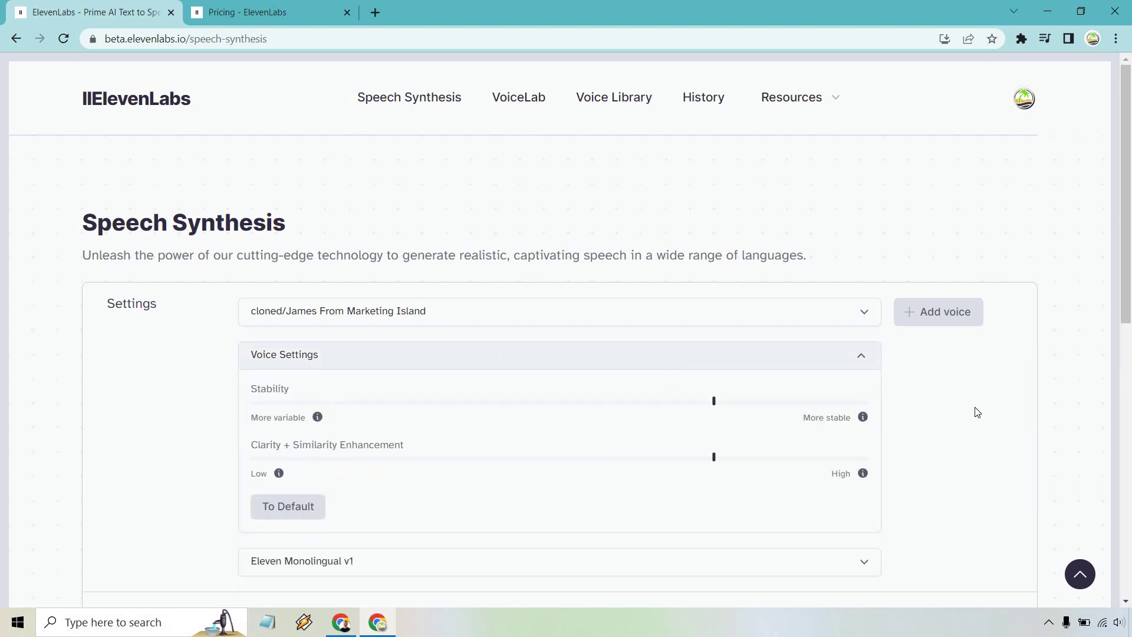
pyautogui.scroll(-7, 972, 407)
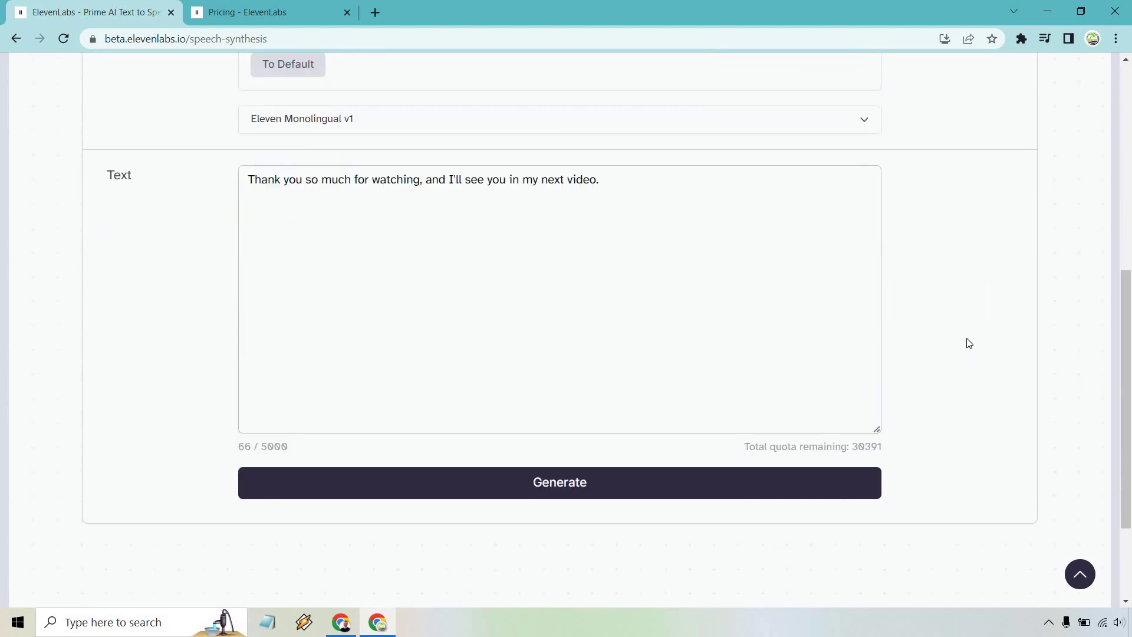
pyautogui.scroll(1, 968, 343)
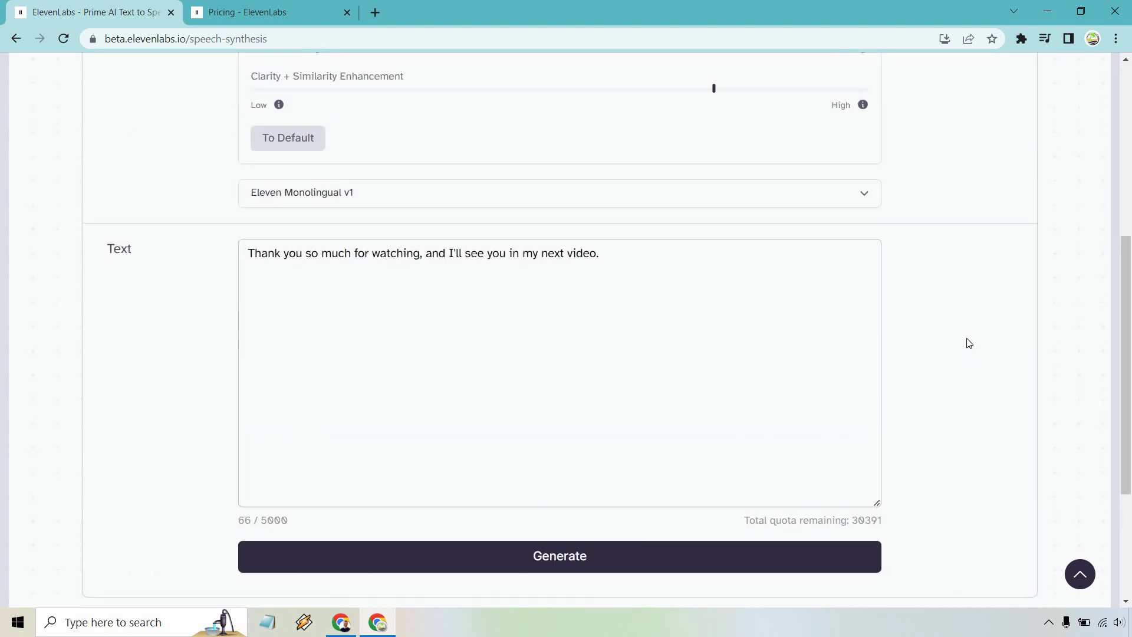
pyautogui.click(724, 566)
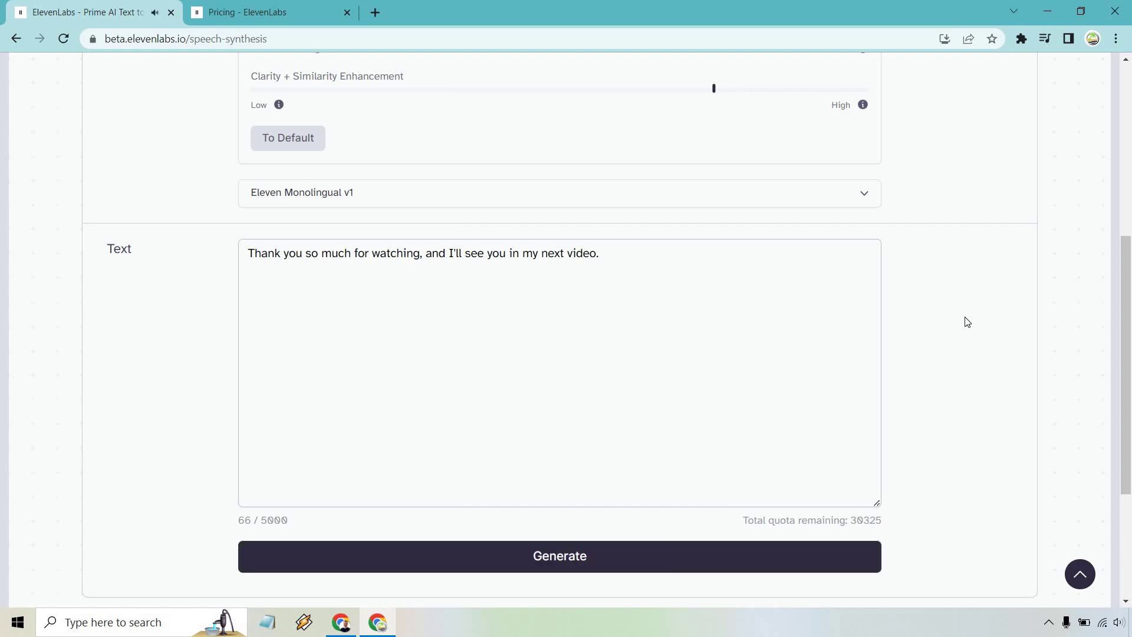
# Raise Stability to its most stable setting and generate the speech again
pyautogui.scroll(2, 961, 335)
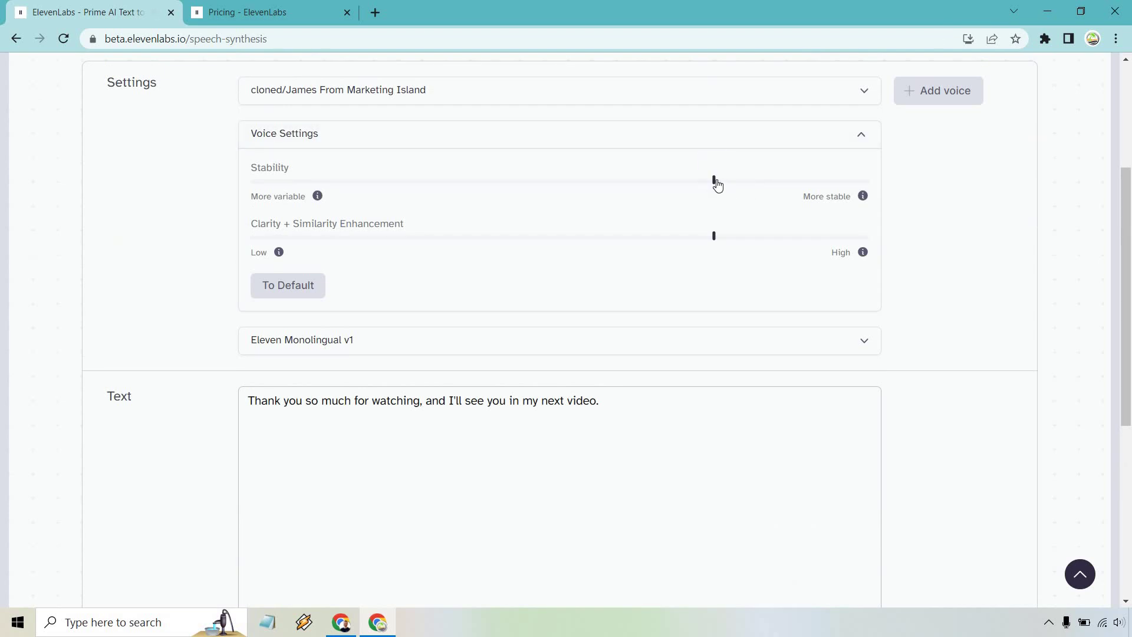
pyautogui.moveTo(714, 182); pyautogui.dragTo(914, 213)
pyautogui.scroll(-3, 915, 212)
pyautogui.click(780, 487)
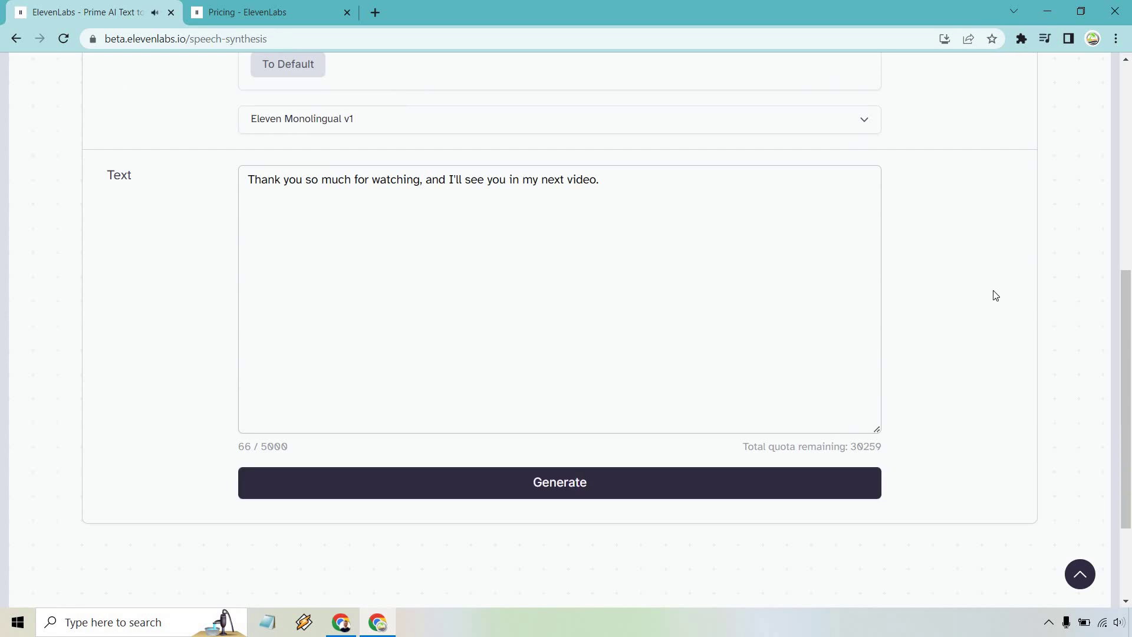
# Raise Clarity + Similarity Enhancement to 100% and generate the speech again
pyautogui.scroll(3, 992, 295)
pyautogui.moveTo(714, 239); pyautogui.dragTo(909, 273)
pyautogui.scroll(-2, 751, 538)
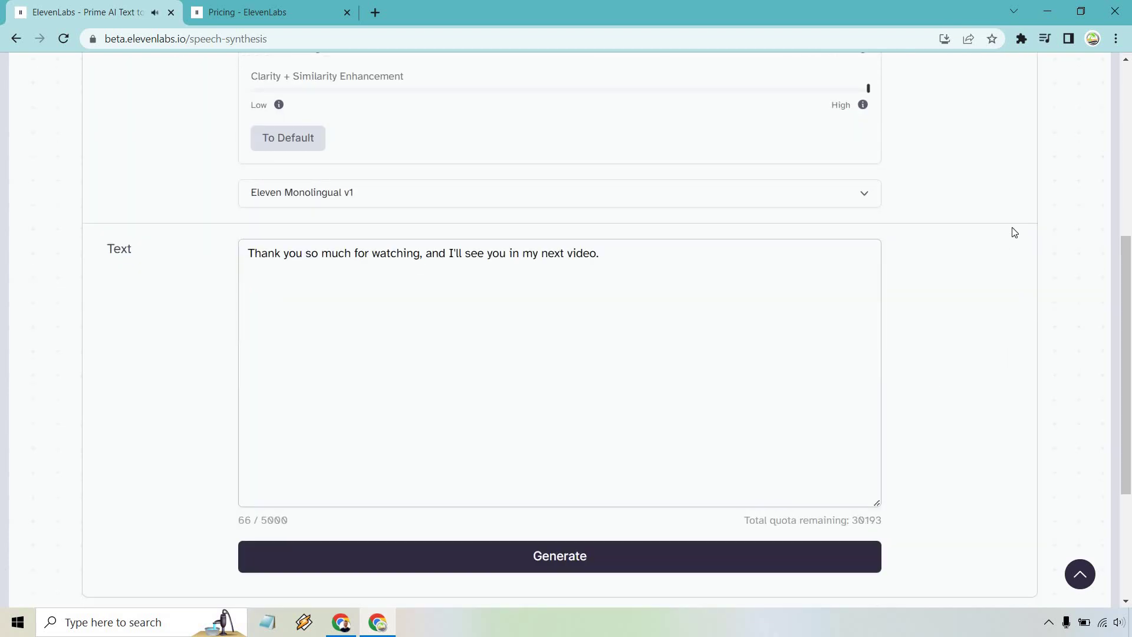
pyautogui.moveTo(868, 94)
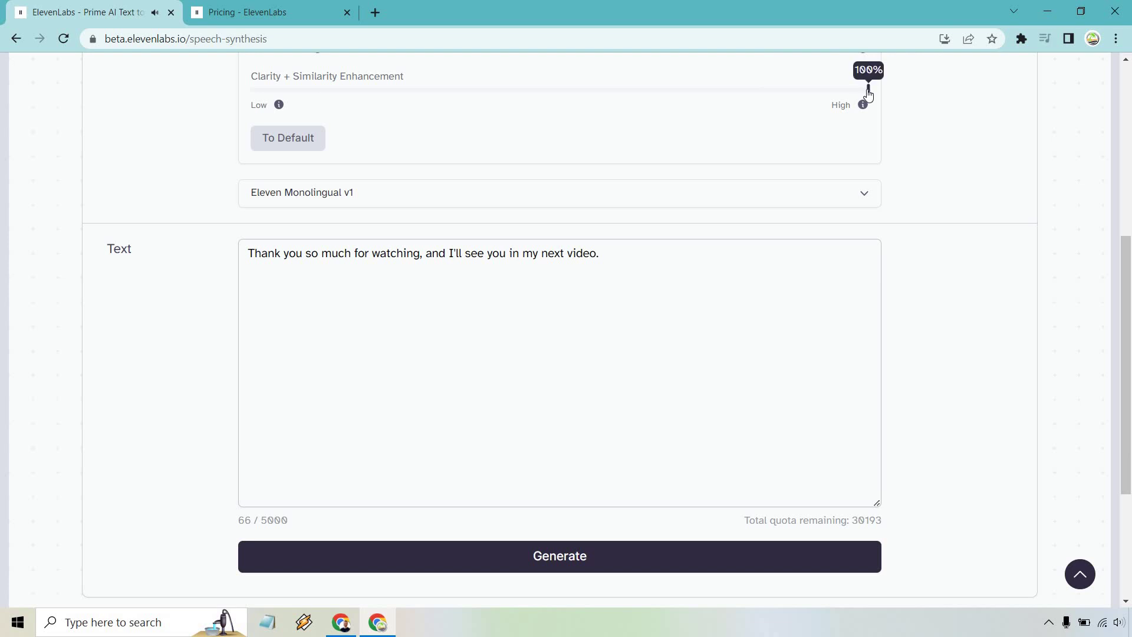
# Lower Clarity + Similarity Enhancement to 0% and generate the speech again
pyautogui.moveTo(869, 93); pyautogui.dragTo(228, 69)
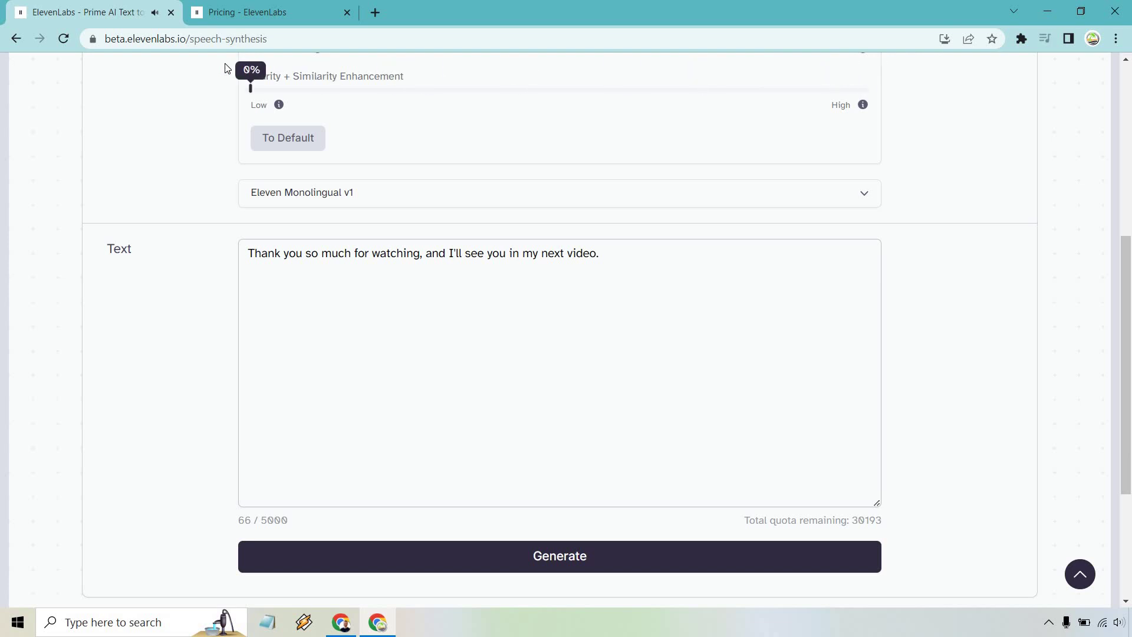
pyautogui.click(810, 563)
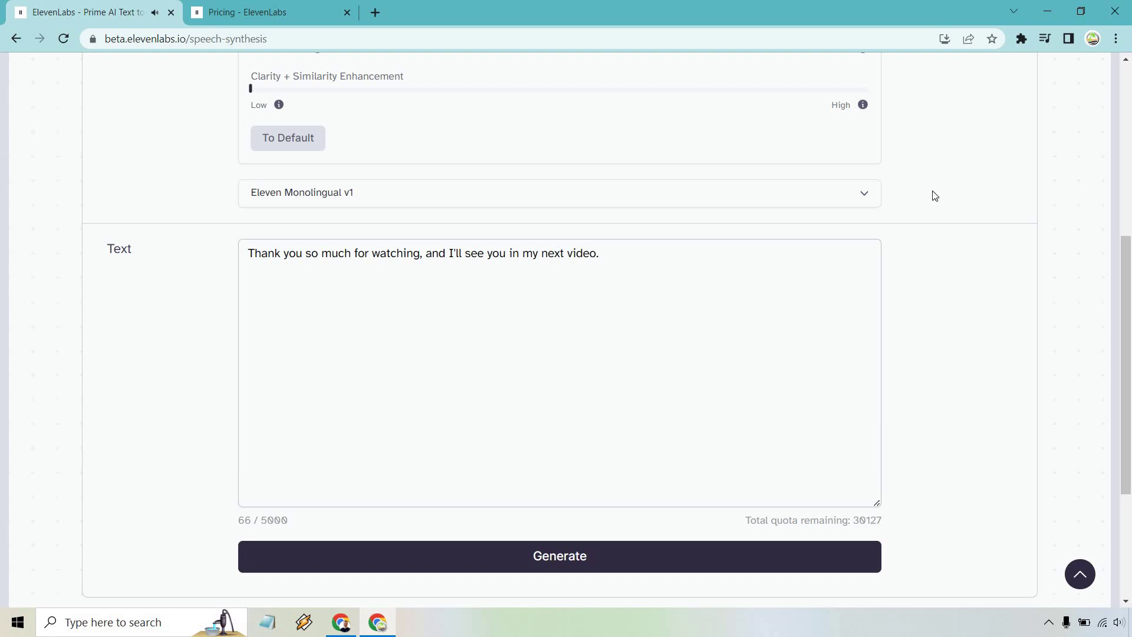
# Lower Stability to its most variable setting and generate the speech again
pyautogui.scroll(3, 857, 212)
pyautogui.moveTo(868, 180); pyautogui.dragTo(212, 171)
pyautogui.scroll(-3, 943, 401)
pyautogui.click(785, 557)
# Raise Stability to about a quarter of its range and generate the speech again
pyautogui.scroll(1, 1006, 345)
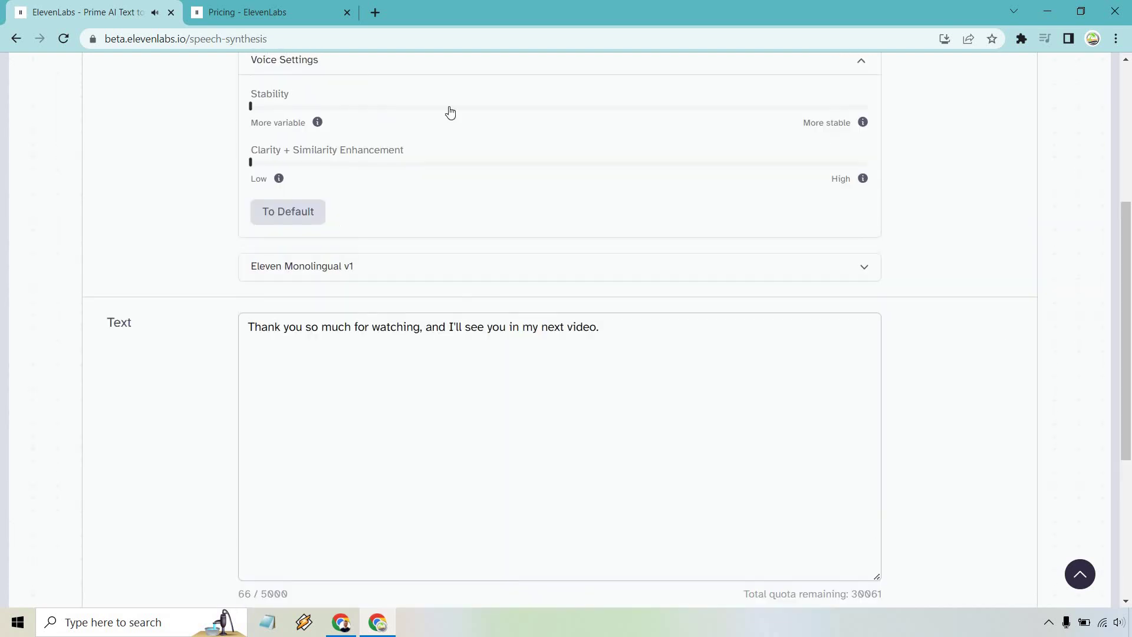
pyautogui.moveTo(250, 107); pyautogui.dragTo(406, 119)
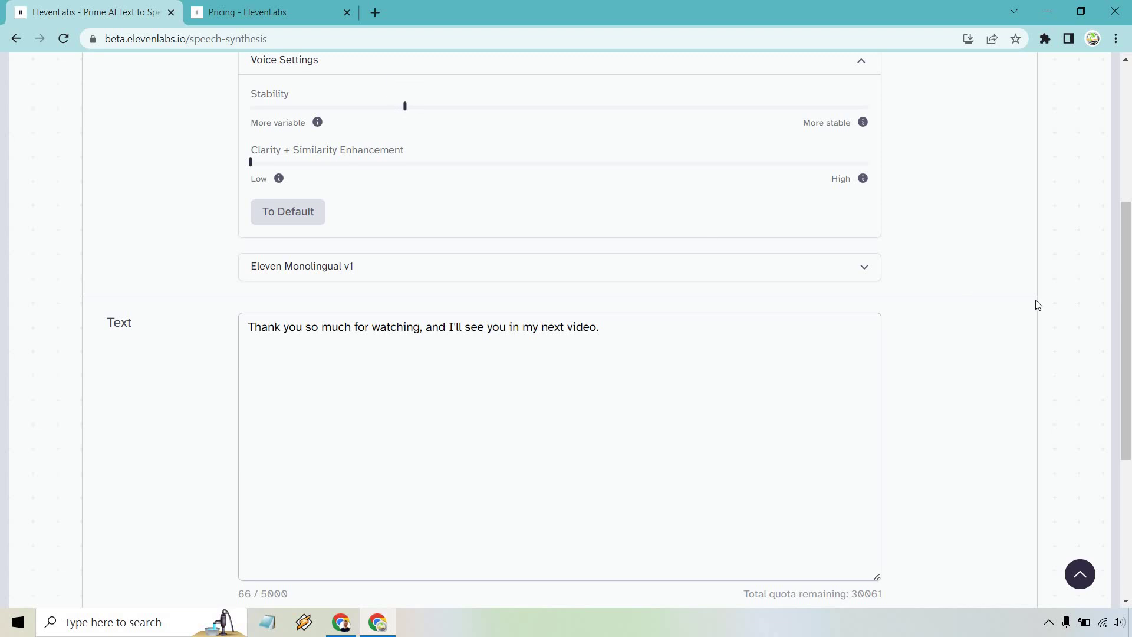
pyautogui.scroll(-1, 1041, 303)
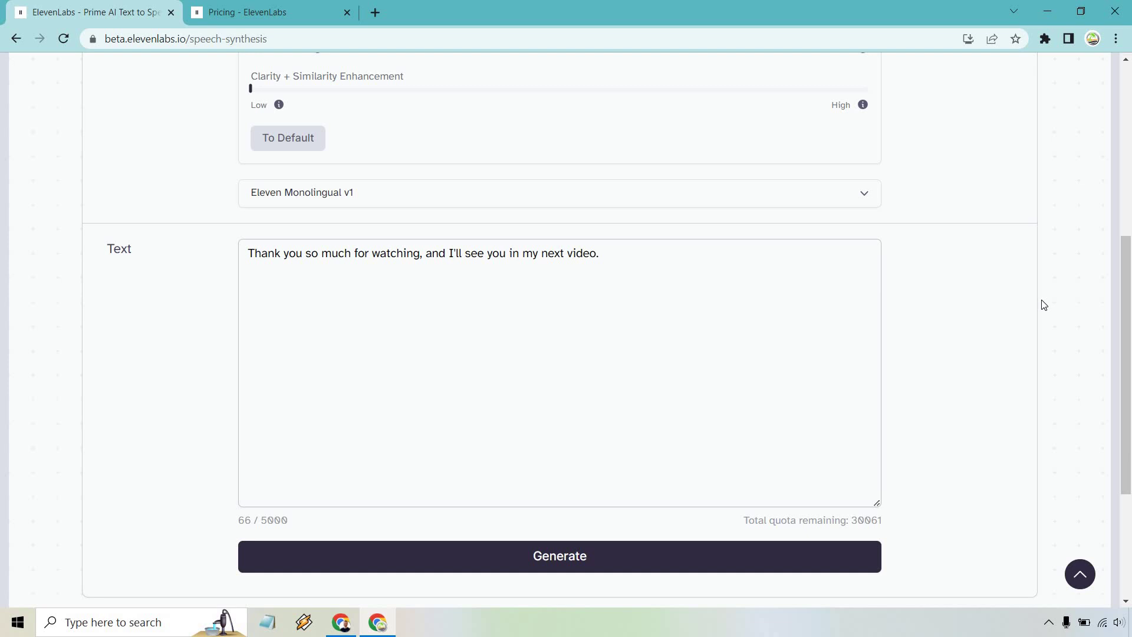
pyautogui.click(822, 570)
# Raise Clarity + Similarity Enhancement to about a quarter of its range and generate the speech again
pyautogui.scroll(3, 250, 142)
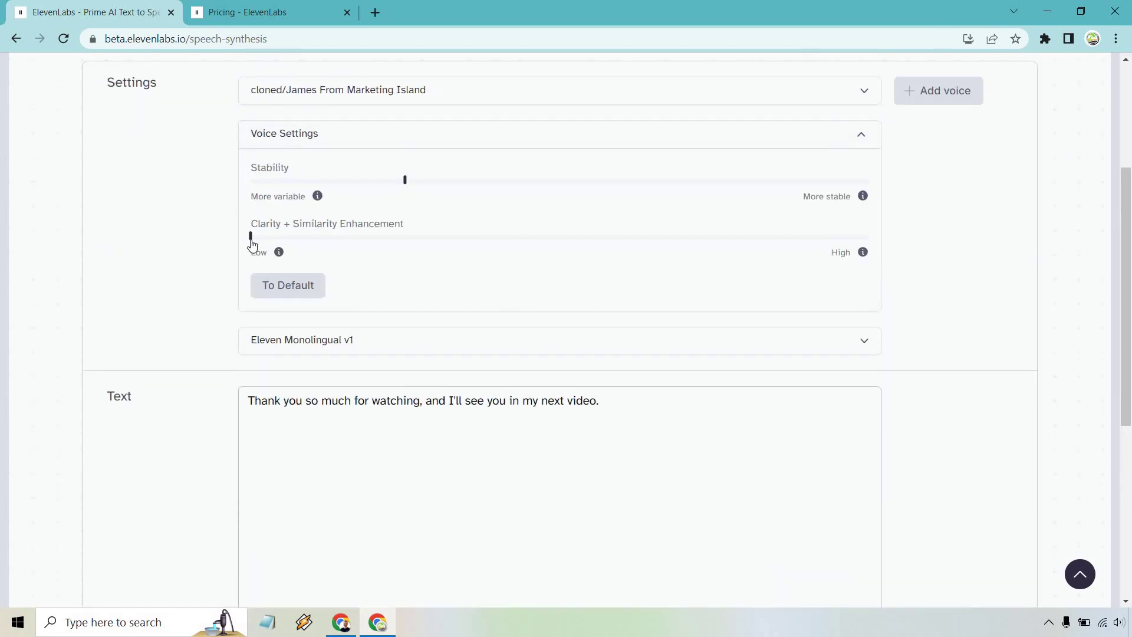
pyautogui.moveTo(251, 237); pyautogui.dragTo(405, 245)
pyautogui.scroll(-3, 943, 353)
pyautogui.click(827, 561)
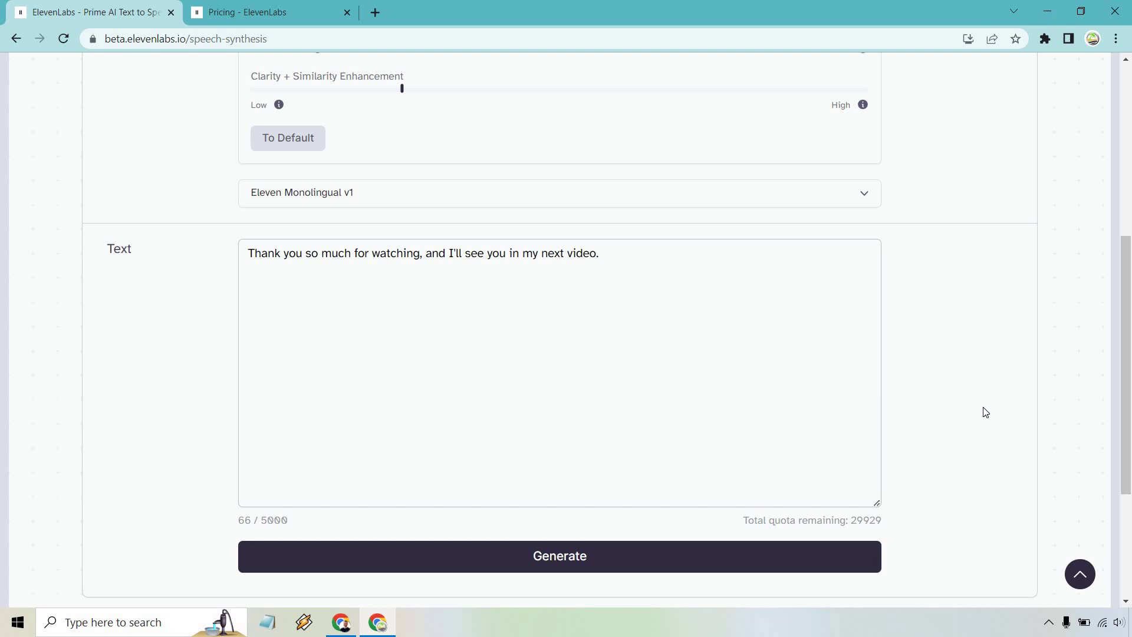
# Check the Free plan's monthly character allowance on the ElevenLabs pricing page, and return to Speech Synthesis
pyautogui.scroll(6, 986, 412)
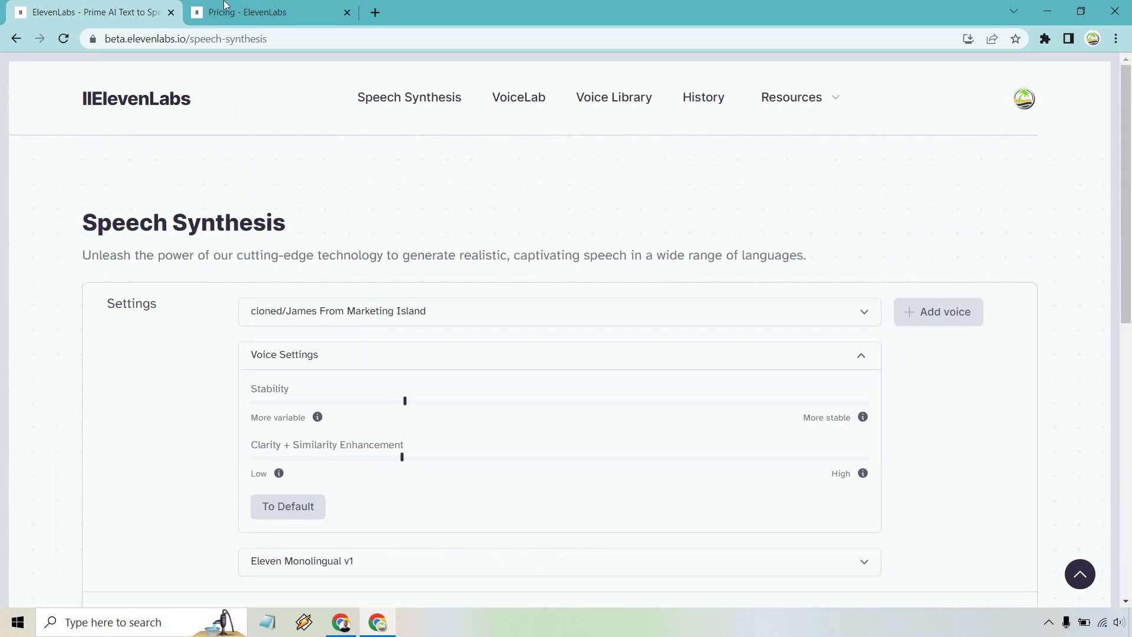
pyautogui.hotkey('ctrl', 'Tab')
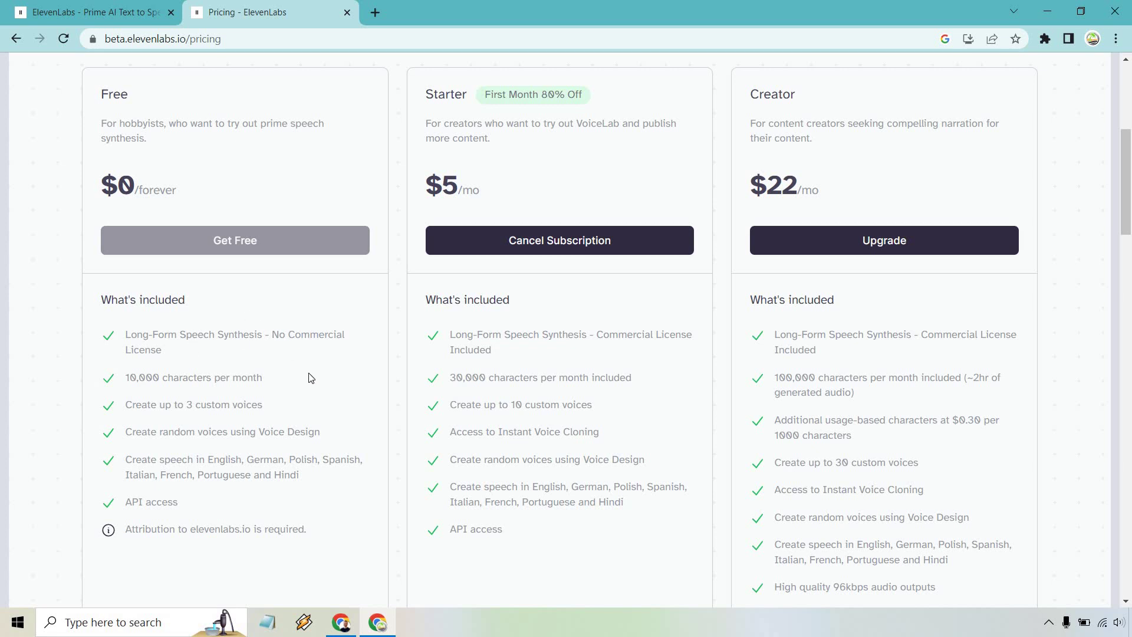
pyautogui.moveTo(265, 384); pyautogui.dragTo(127, 382)
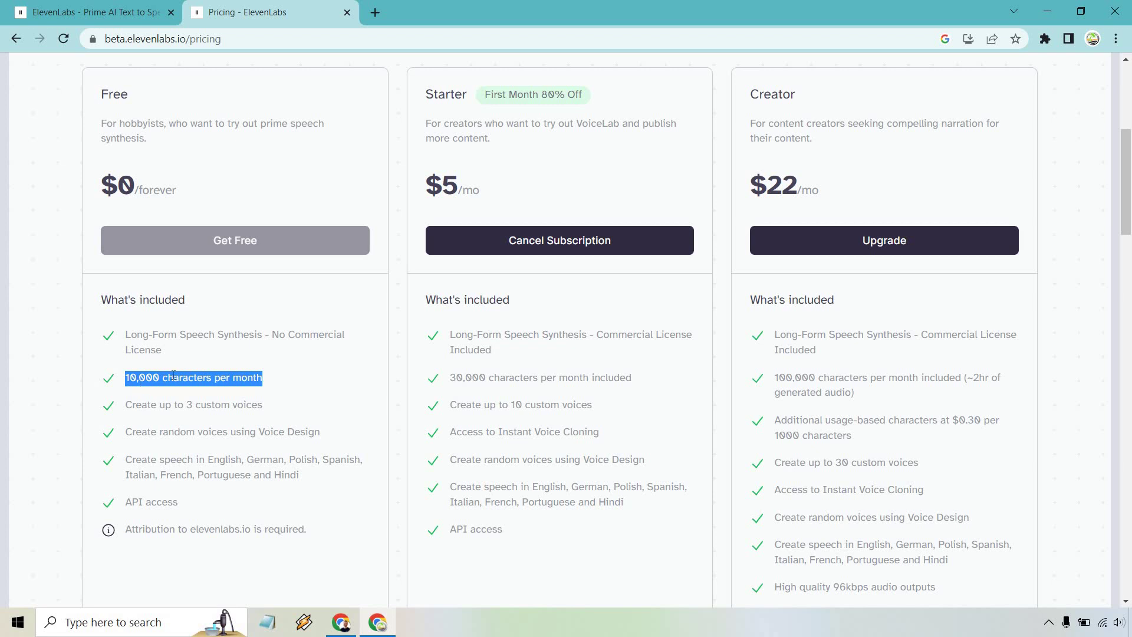
pyautogui.click(99, 8)
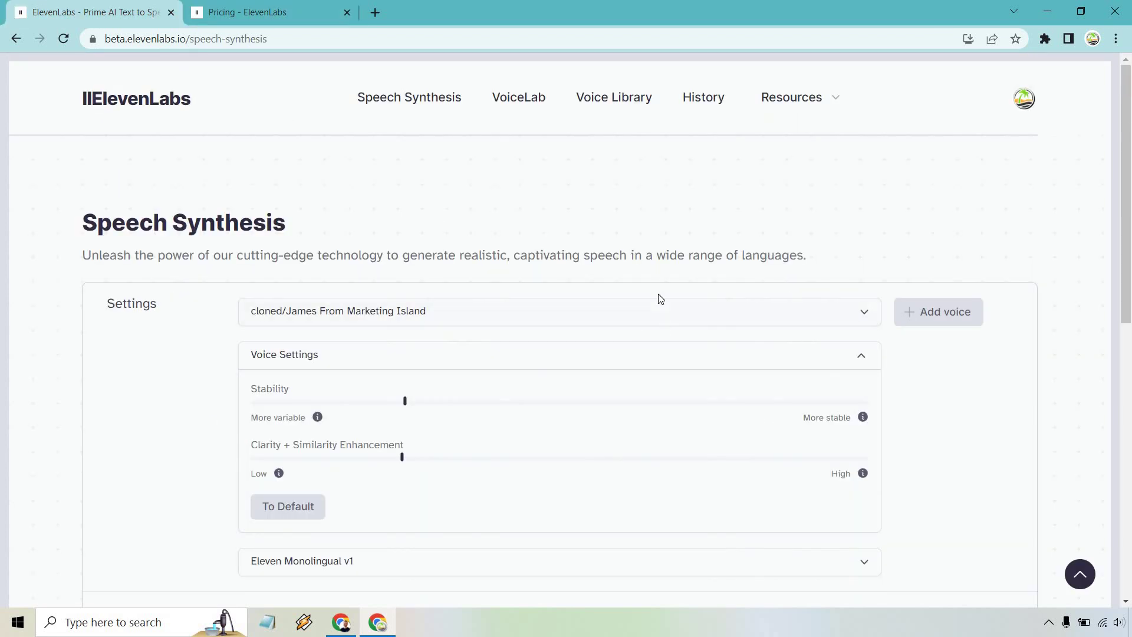
# Raise Clarity + Similarity Enhancement to about a third of its range and generate the speech again
pyautogui.scroll(-6, 659, 294)
pyautogui.scroll(2, 461, 222)
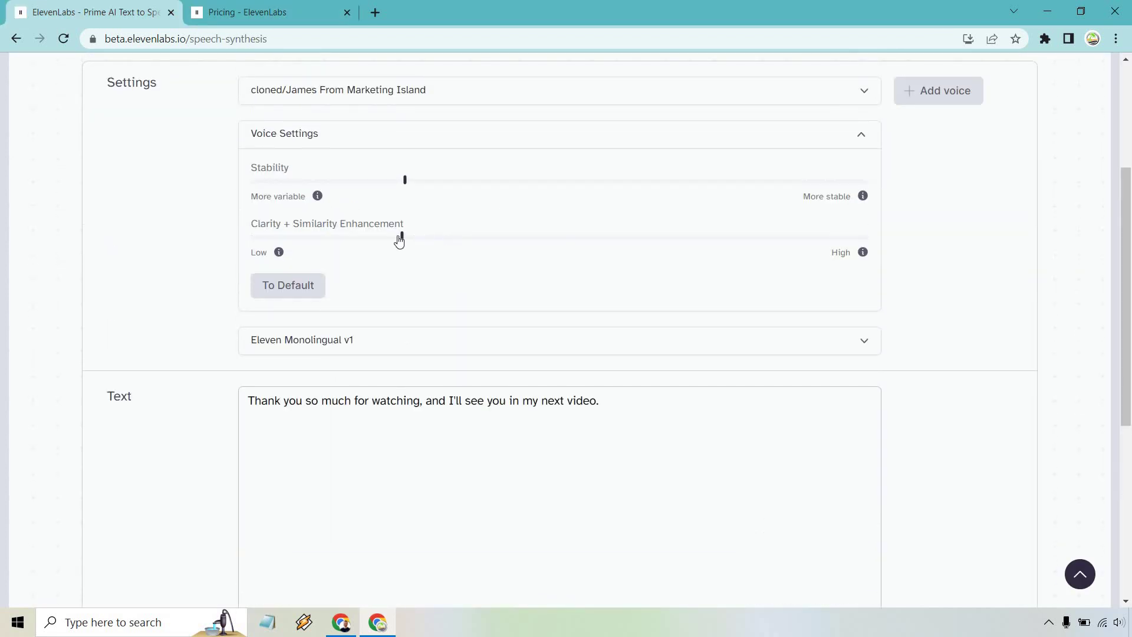
pyautogui.moveTo(399, 236); pyautogui.dragTo(465, 236)
pyautogui.scroll(-3, 953, 349)
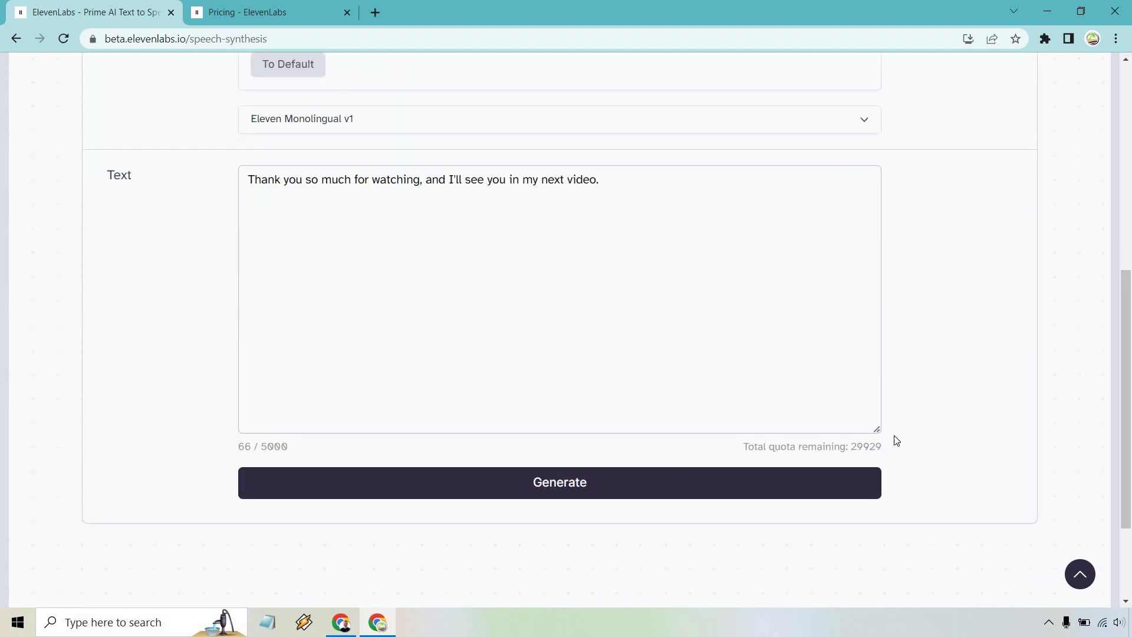
pyautogui.click(849, 485)
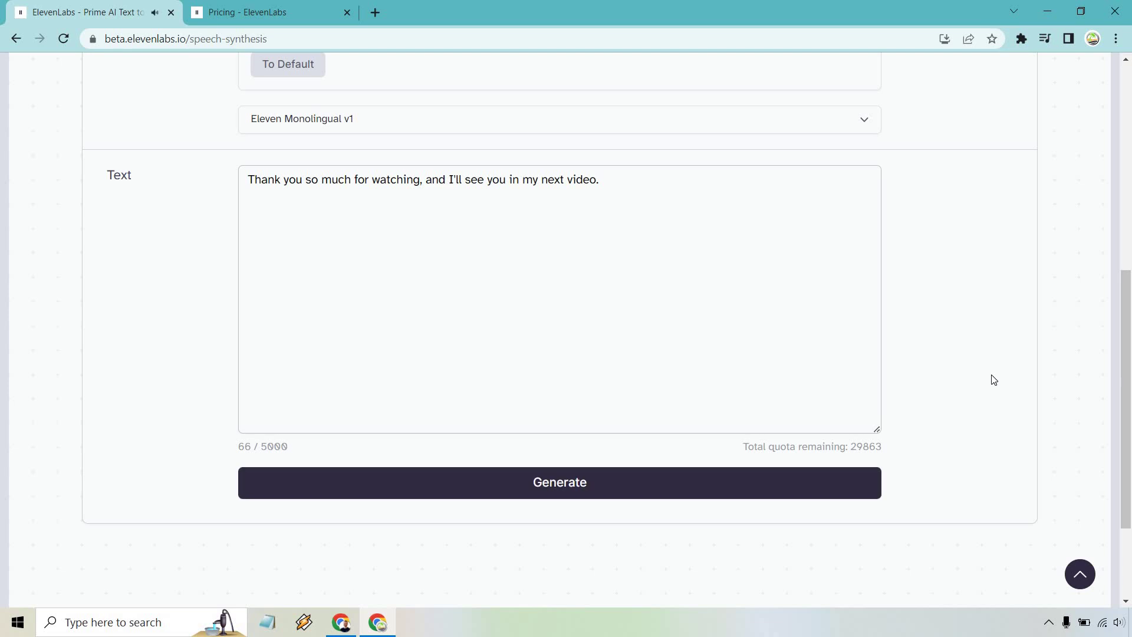
# Check which speech languages the Free plan includes on the pricing page
pyautogui.click(277, 7)
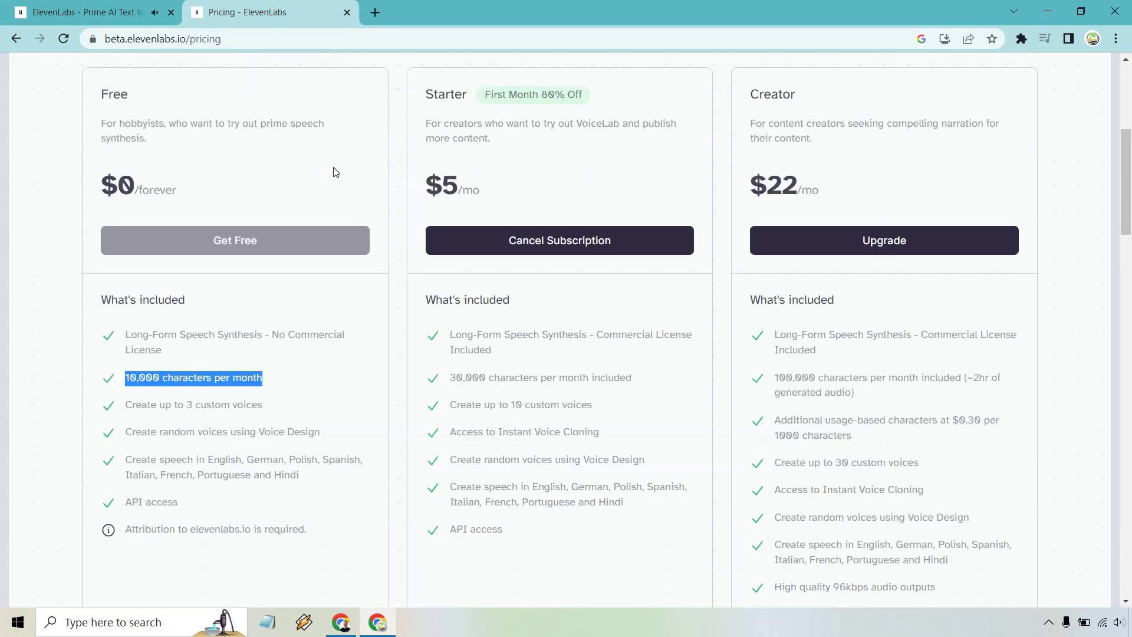
pyautogui.click(292, 383)
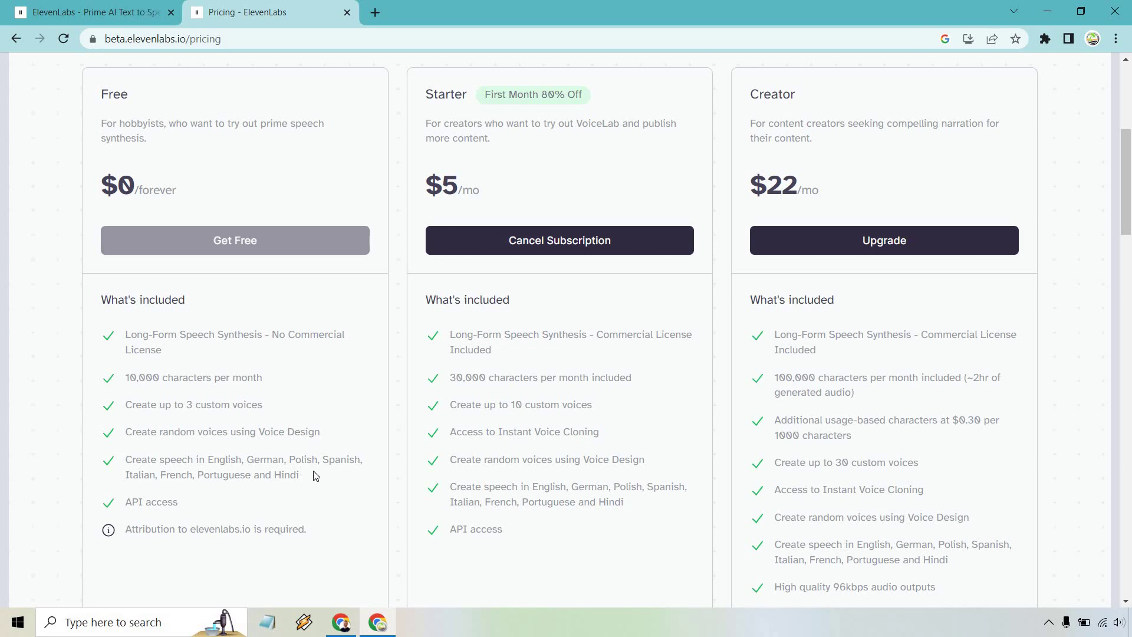
pyautogui.moveTo(301, 476); pyautogui.dragTo(129, 460)
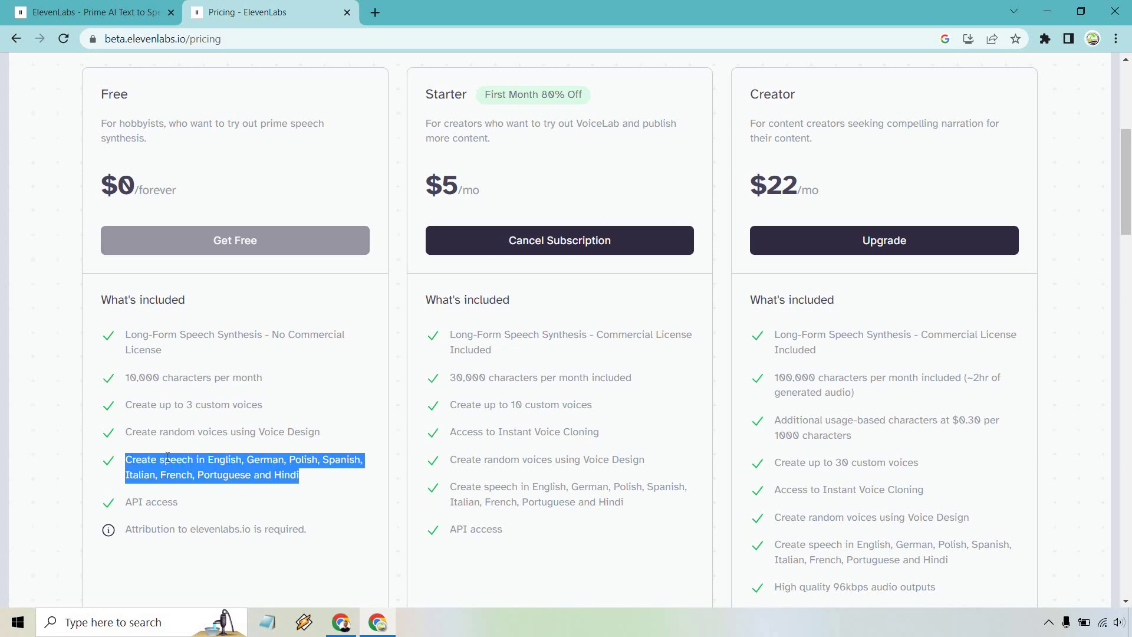
# Copy the speech text, translate it from English to Spanish with Google's translator, and copy the translation
pyautogui.click(107, 7)
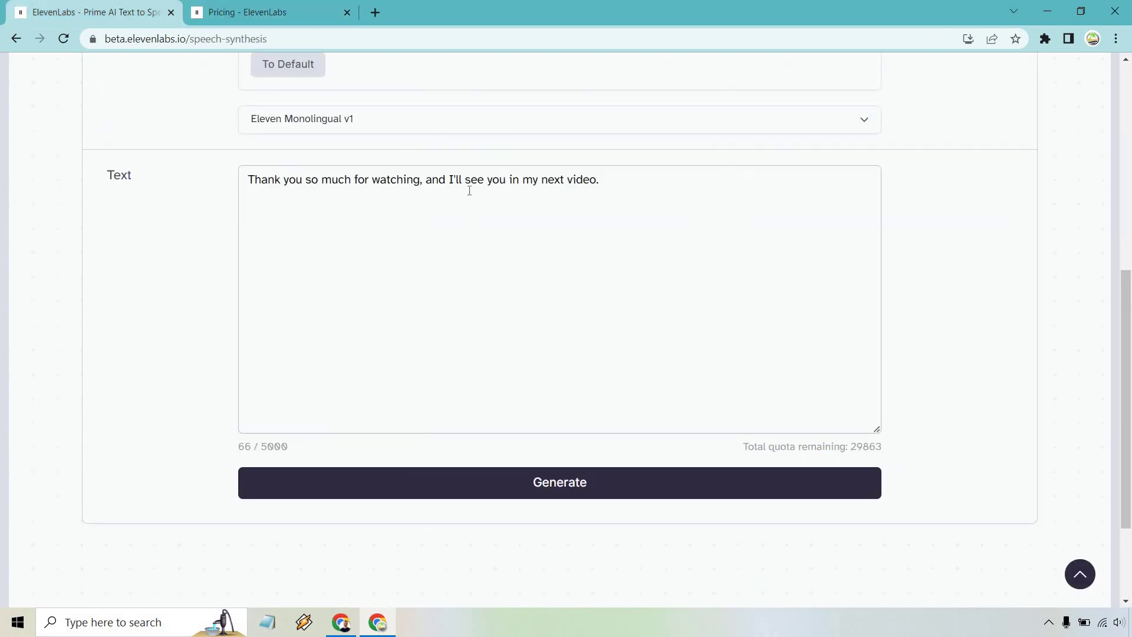
pyautogui.tripleClick(469, 190)
pyautogui.hotkey('ctrl', 'c')
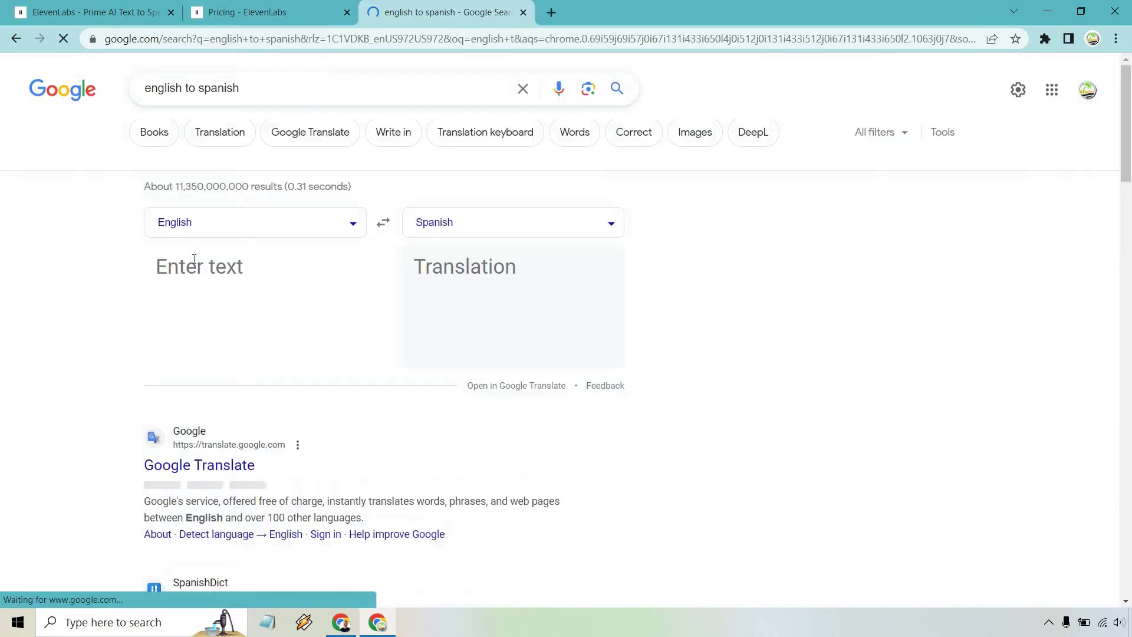
pyautogui.click(195, 263)
pyautogui.hotkey('ctrl', 'v')
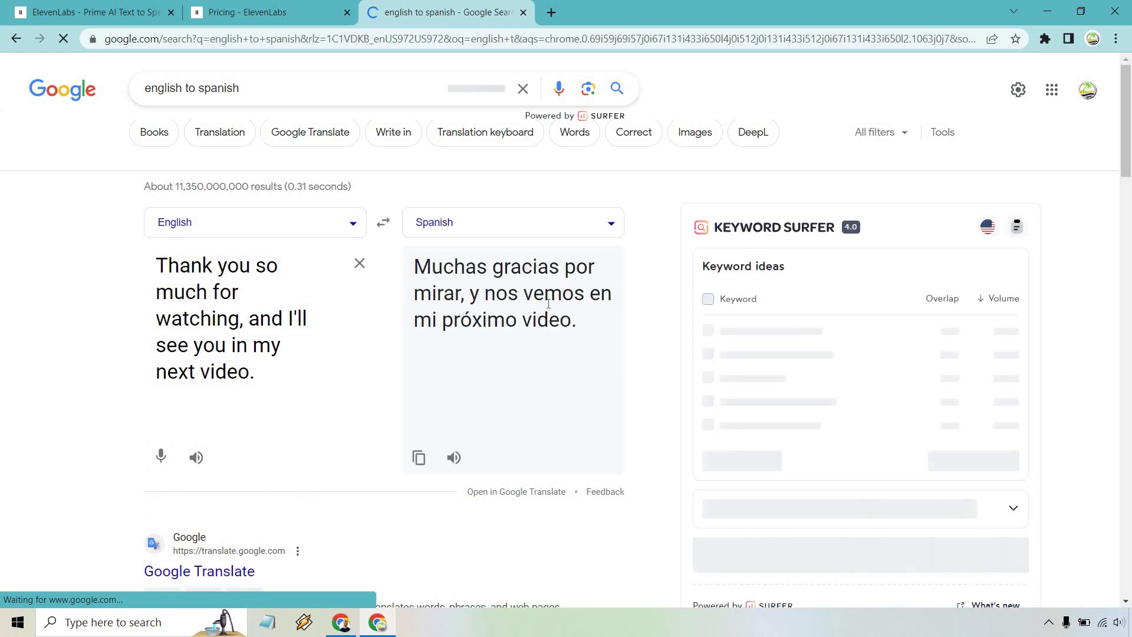
pyautogui.click(419, 457)
# Replace the speech text with "Muchas gracias por mirar, y nos vemos en mi próximo video." and generate it with the cloned voice
pyautogui.click(260, 11)
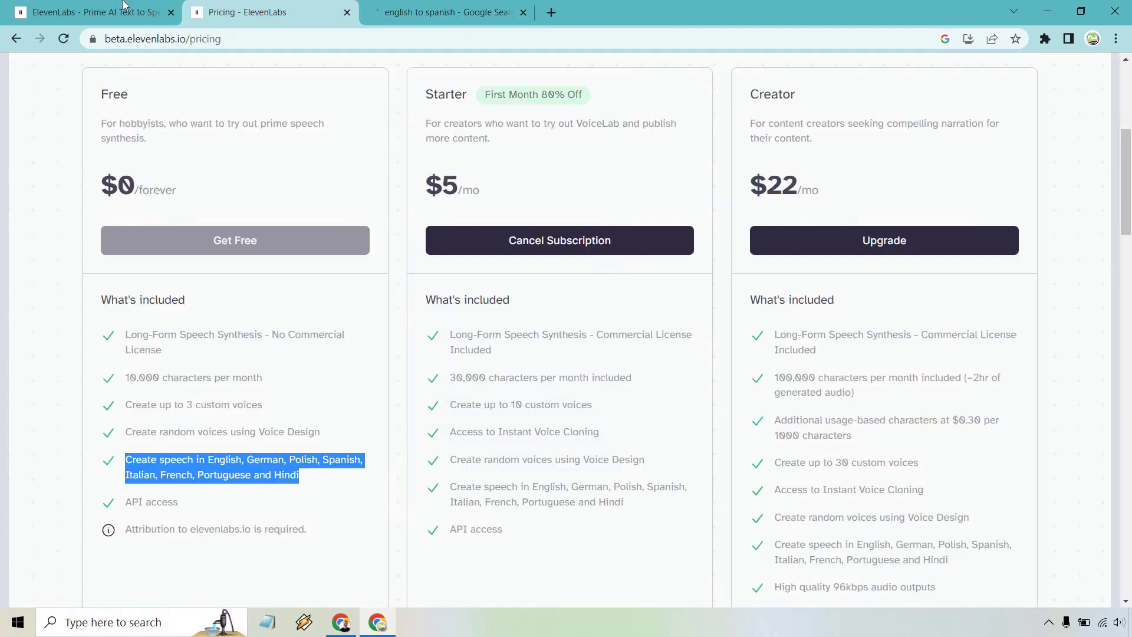
pyautogui.click(123, 5)
pyautogui.hotkey('ctrl', 'v')
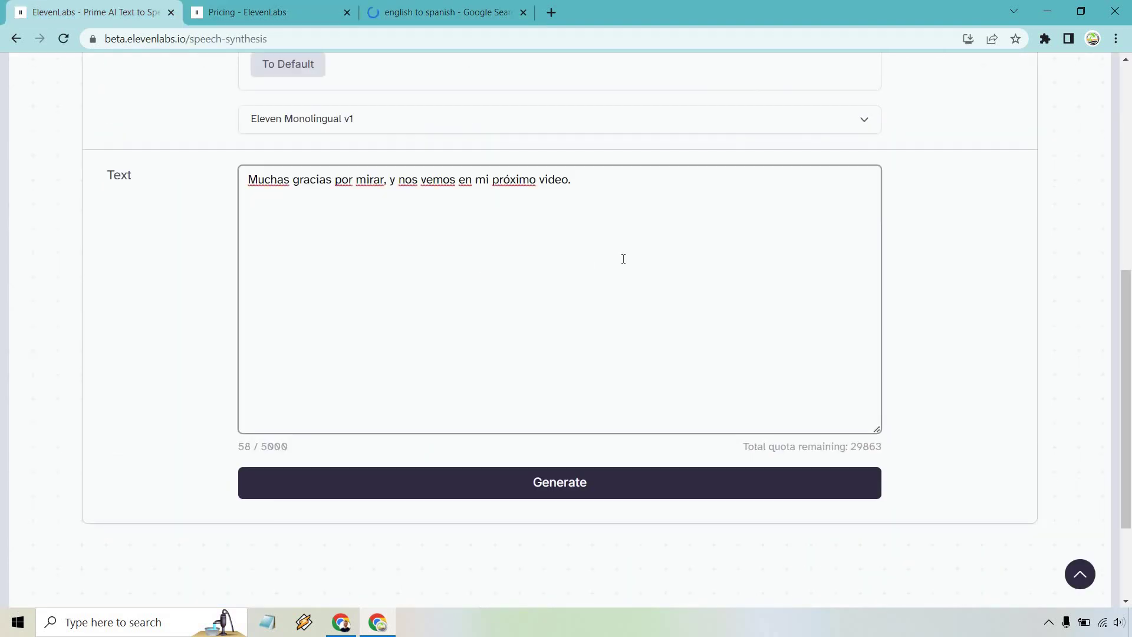
pyautogui.click(599, 484)
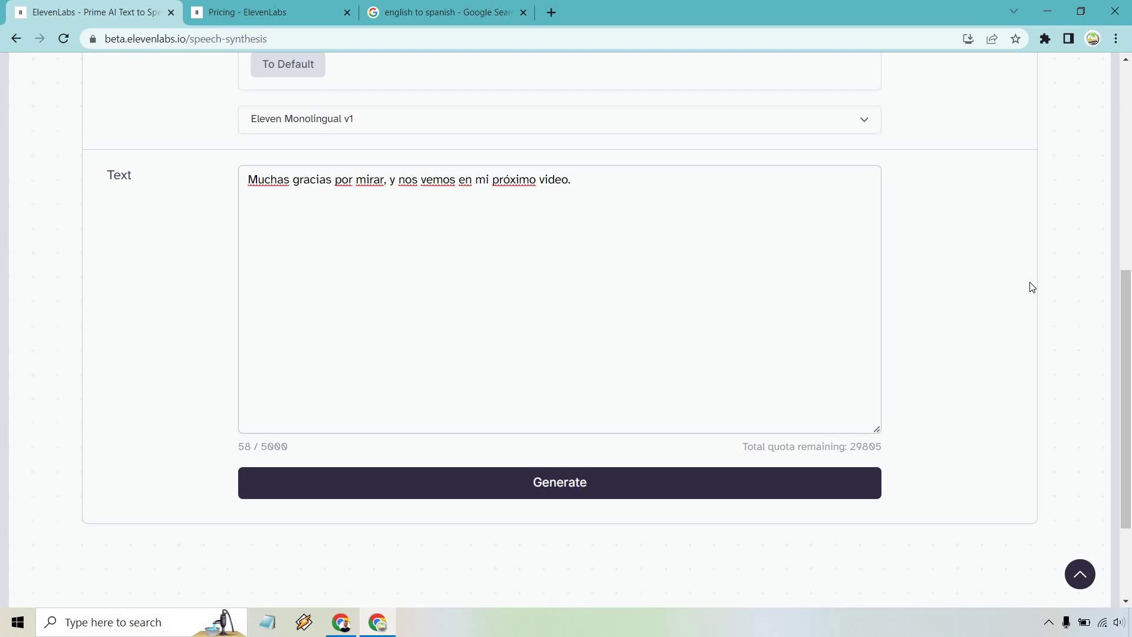
# Compare the features and commercial licence terms of the Free and Starter plans on the pricing page
pyautogui.click(268, 12)
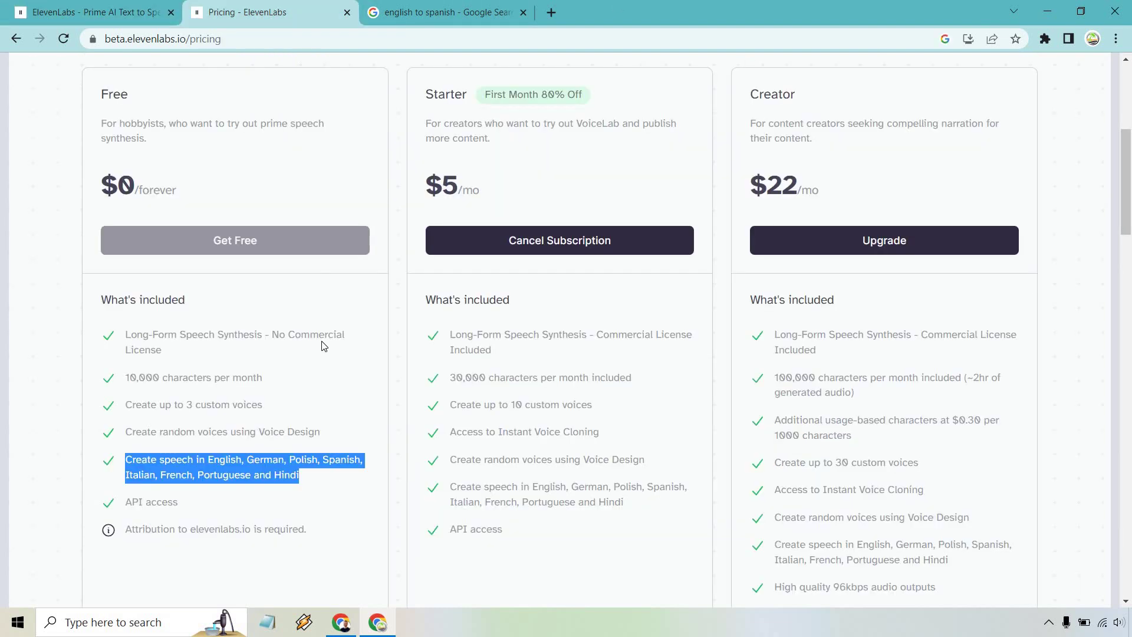
pyautogui.click(200, 397)
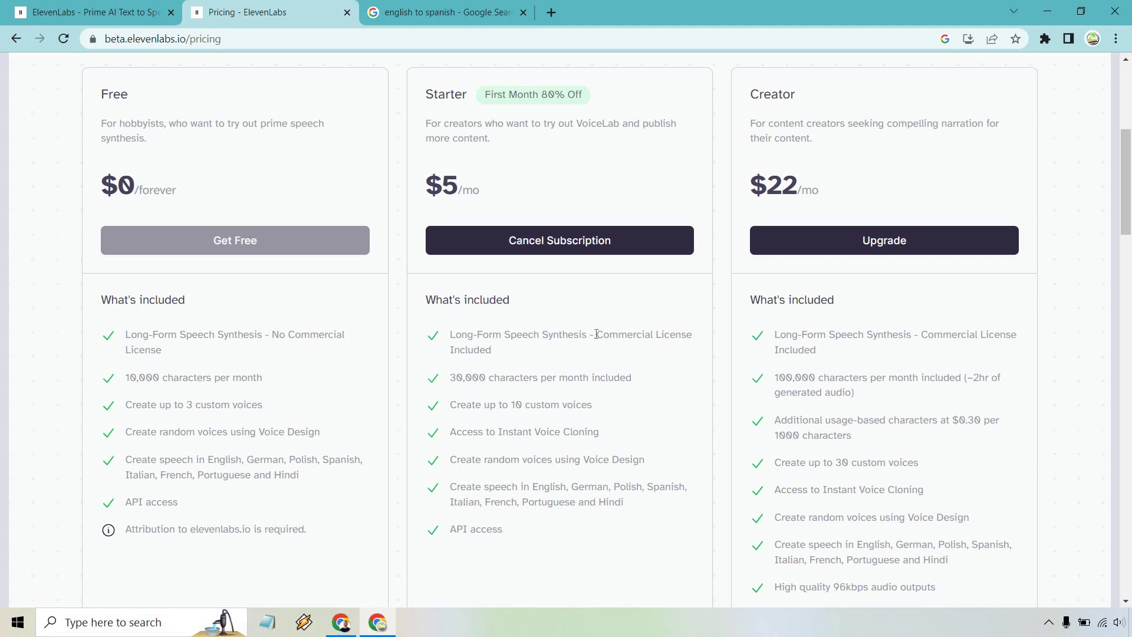
pyautogui.moveTo(593, 334); pyautogui.dragTo(613, 358)
pyautogui.click(598, 357)
# Review the Creator, Independent Publisher, Growing Business and Enterprise plans, including their prices and monthly character allowances
pyautogui.scroll(-5, 831, 365)
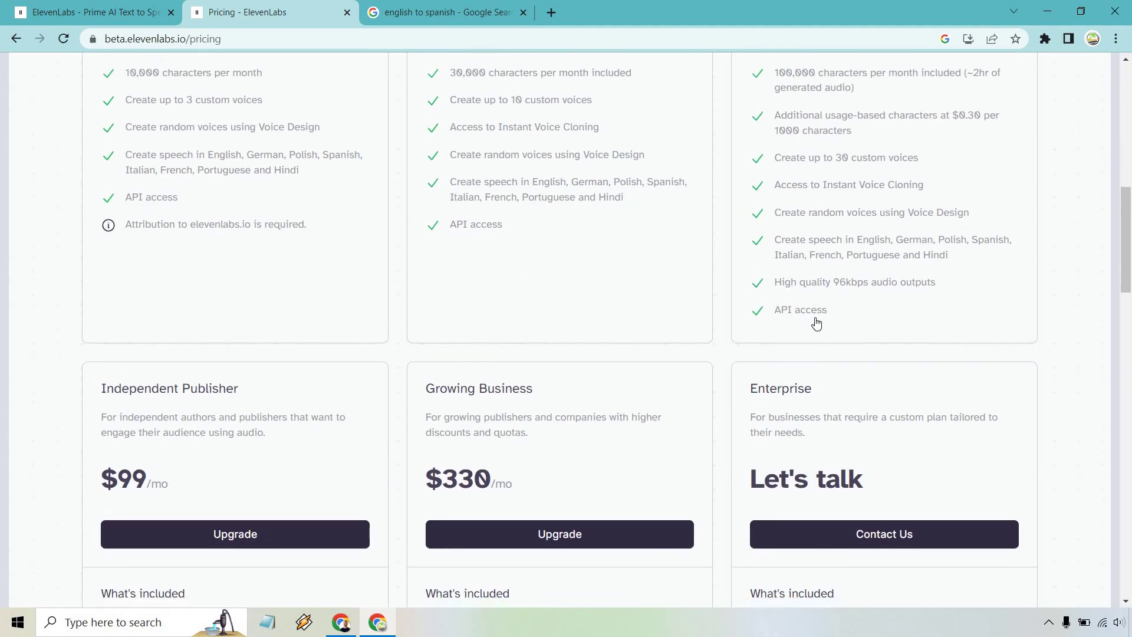
pyautogui.scroll(-5, 816, 324)
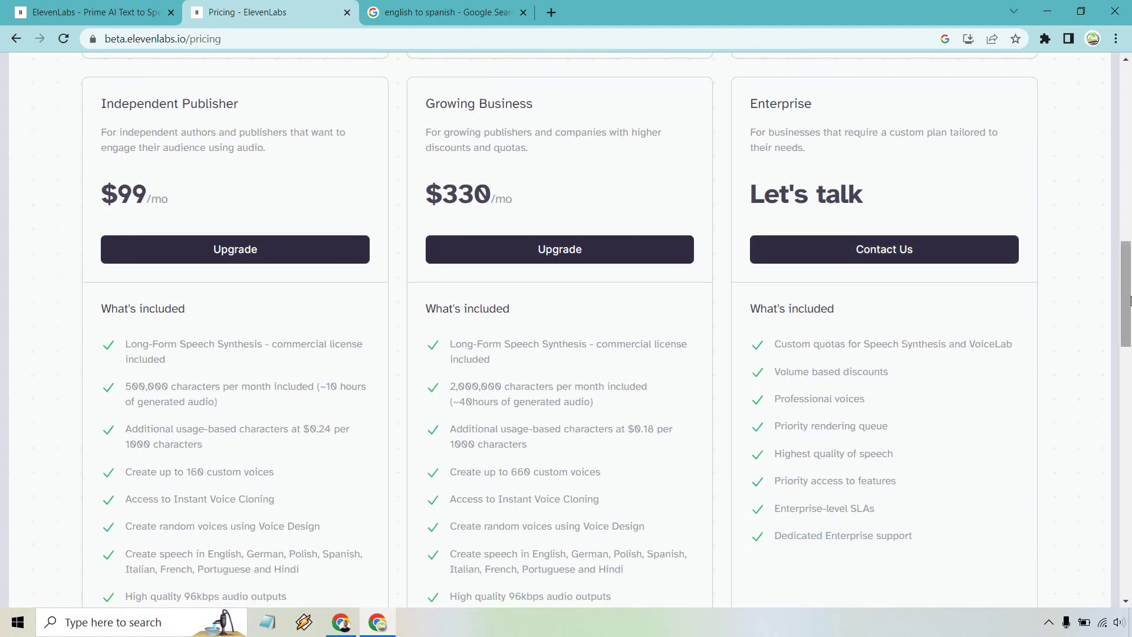
pyautogui.moveTo(1129, 301); pyautogui.dragTo(1130, 304)
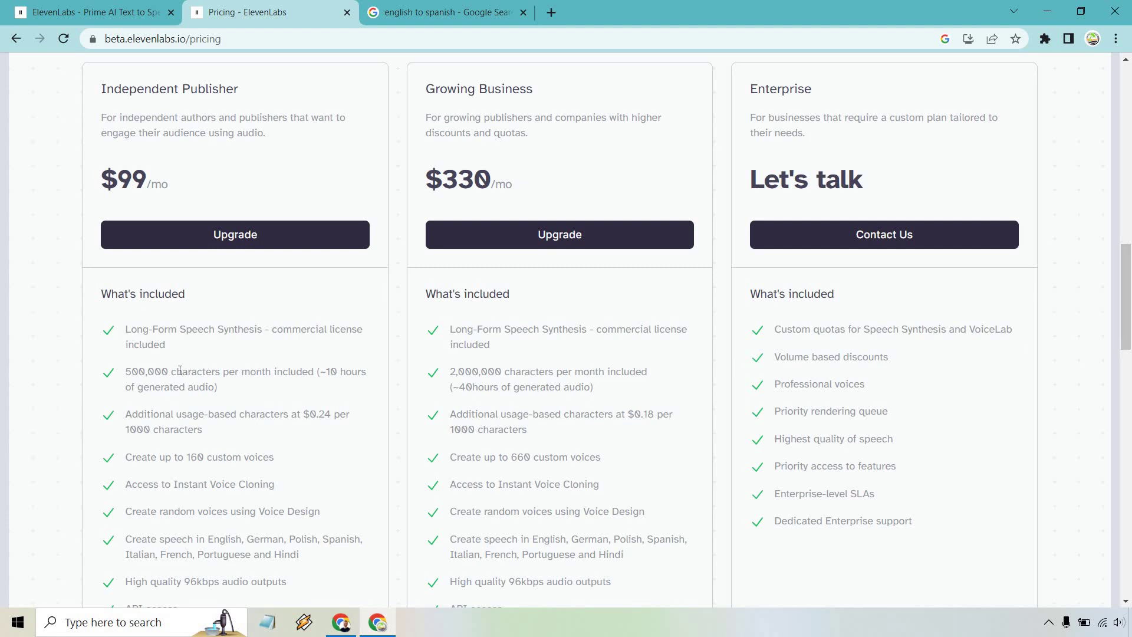
pyautogui.moveTo(169, 371); pyautogui.dragTo(125, 373)
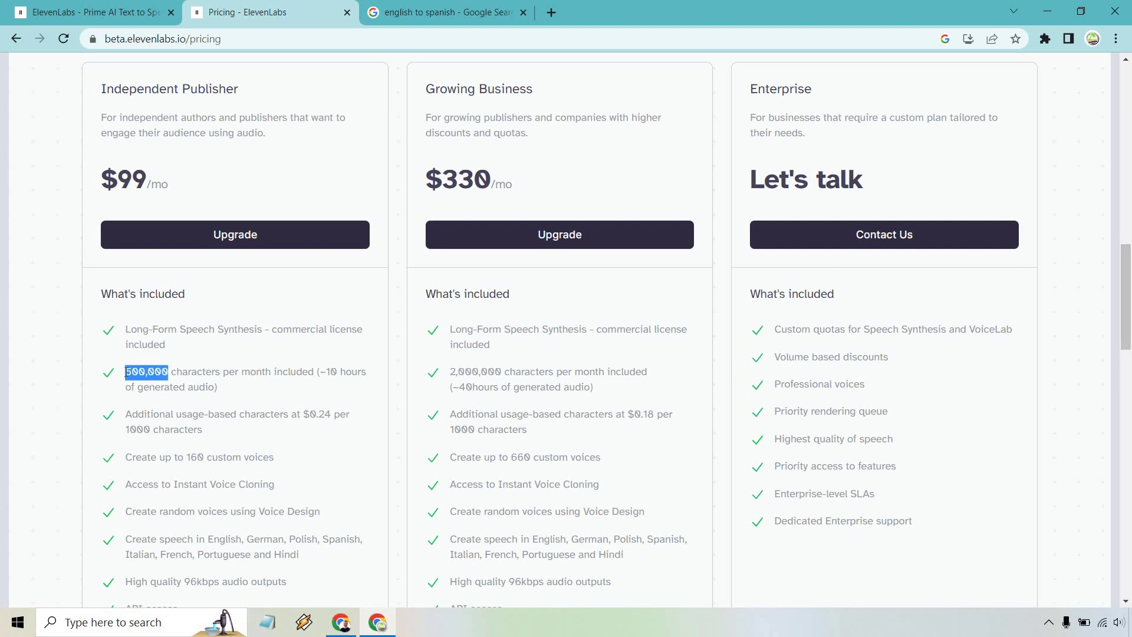
pyautogui.click(489, 369)
pyautogui.scroll(8, 1038, 401)
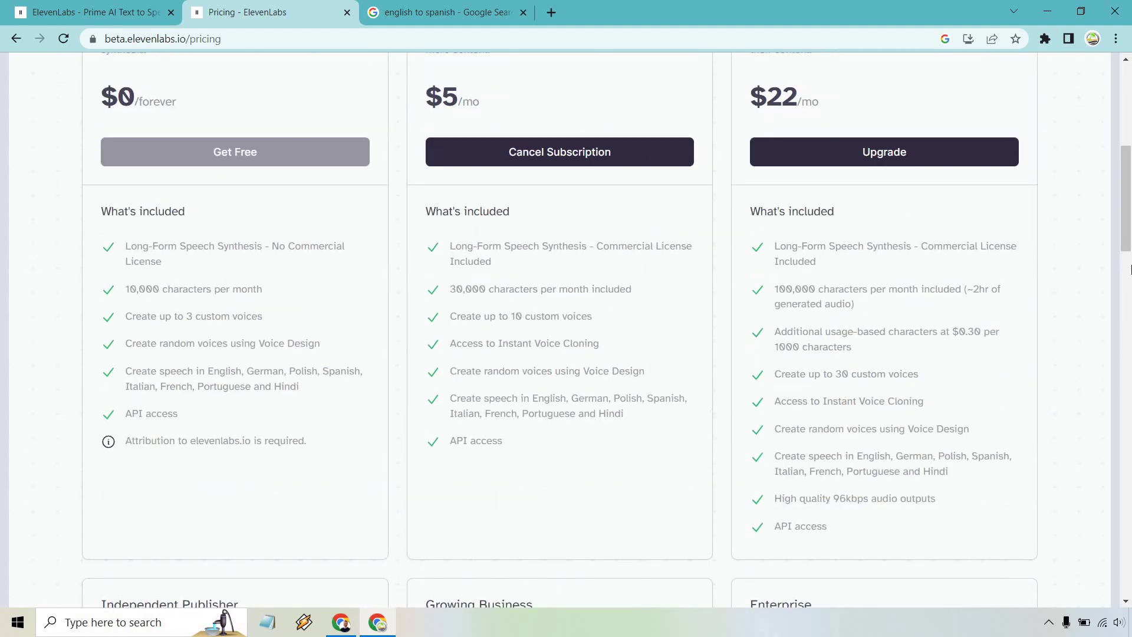
pyautogui.moveTo(1129, 233); pyautogui.dragTo(1129, 212)
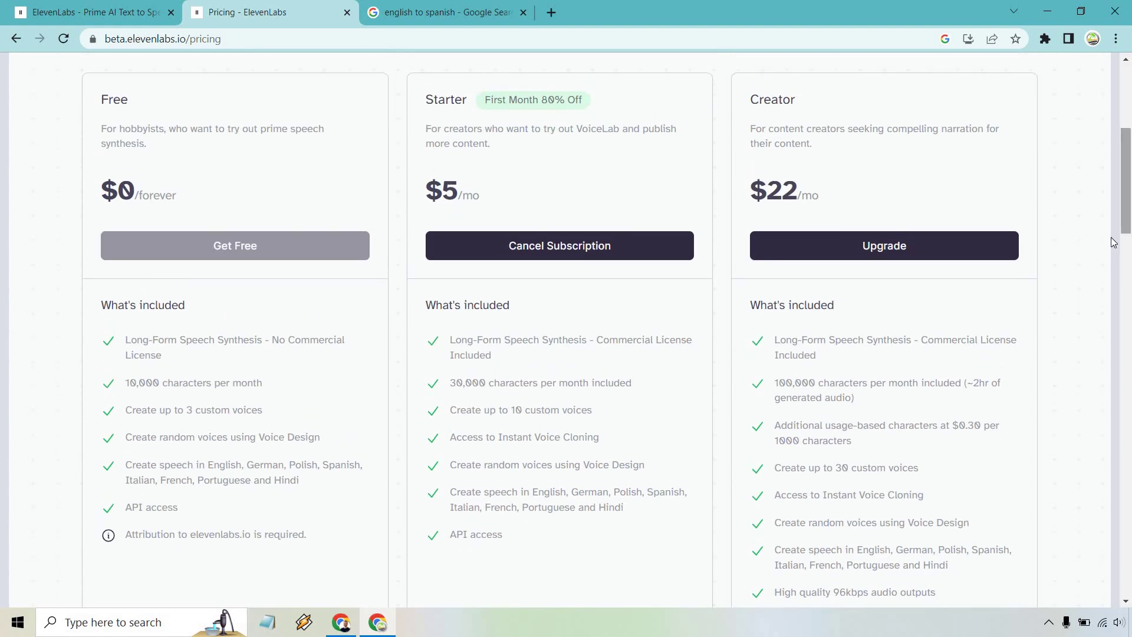